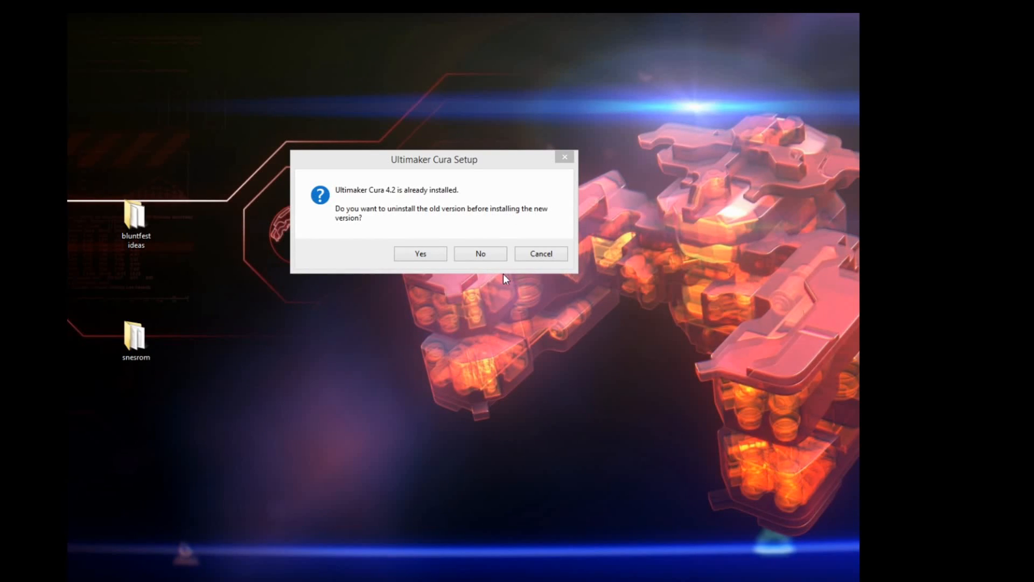
# Decline uninstalling Ultimaker Cura 4.2 and quit the running Cura program despite its active print
pyautogui.click(475, 253)
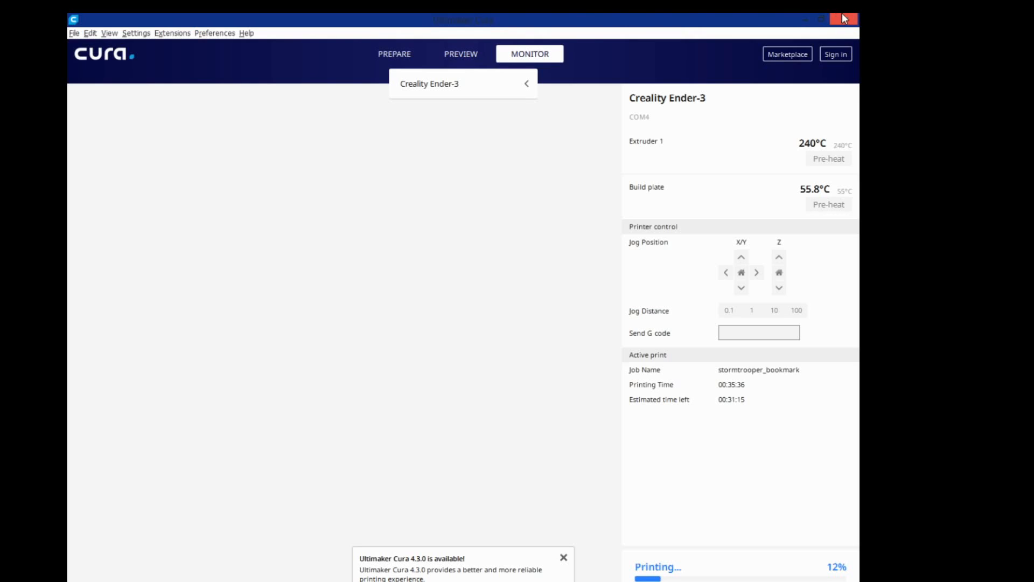
pyautogui.click(844, 19)
pyautogui.click(520, 330)
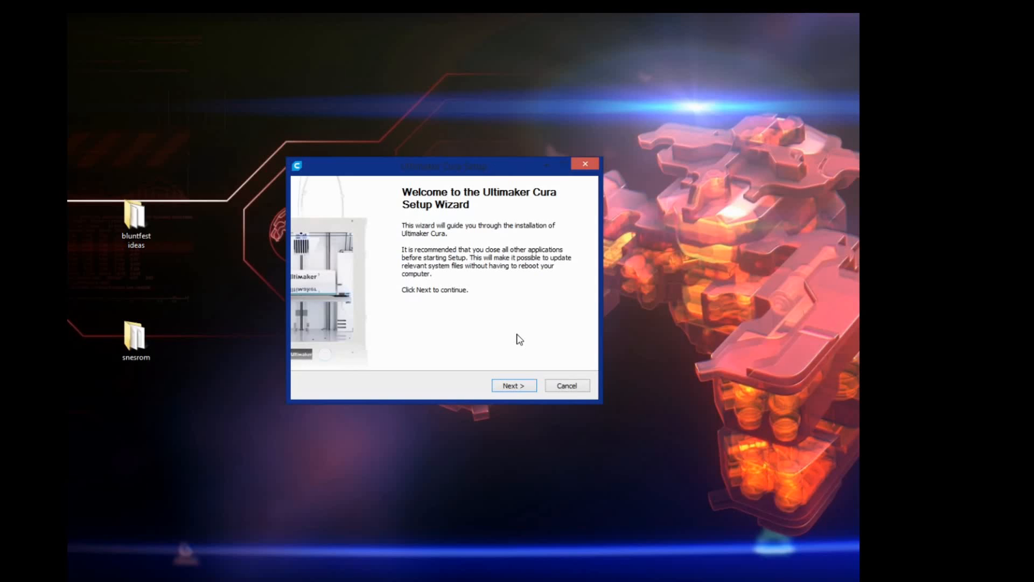
# Proceed past the setup wizard's welcome page and accept the license agreement
pyautogui.click(514, 386)
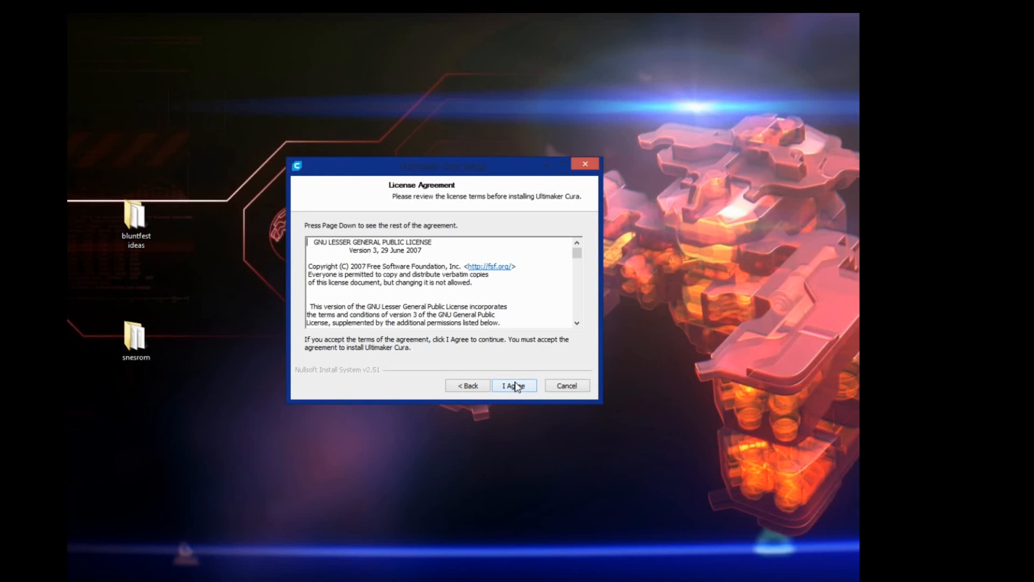
pyautogui.click(571, 386)
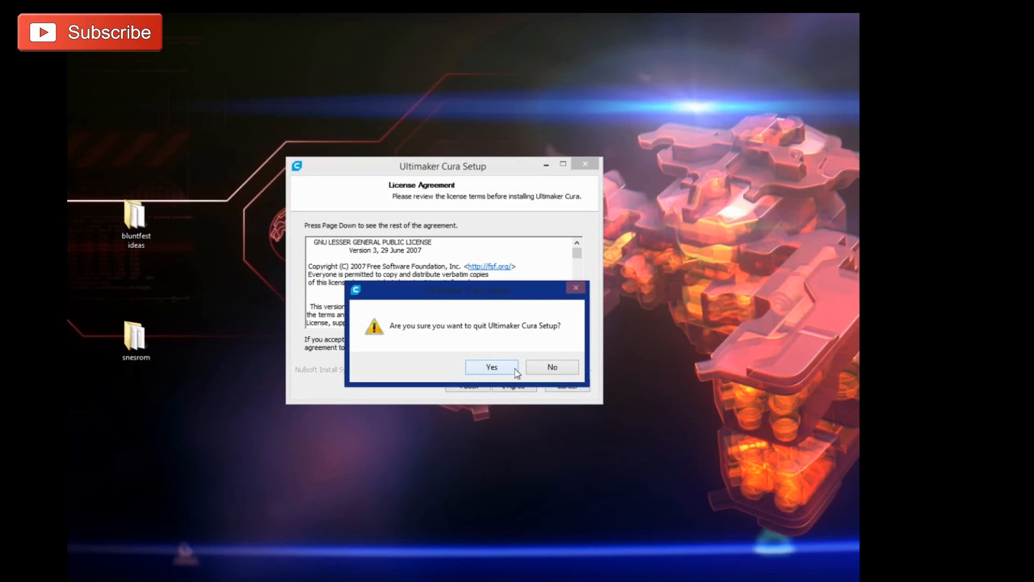
pyautogui.click(552, 364)
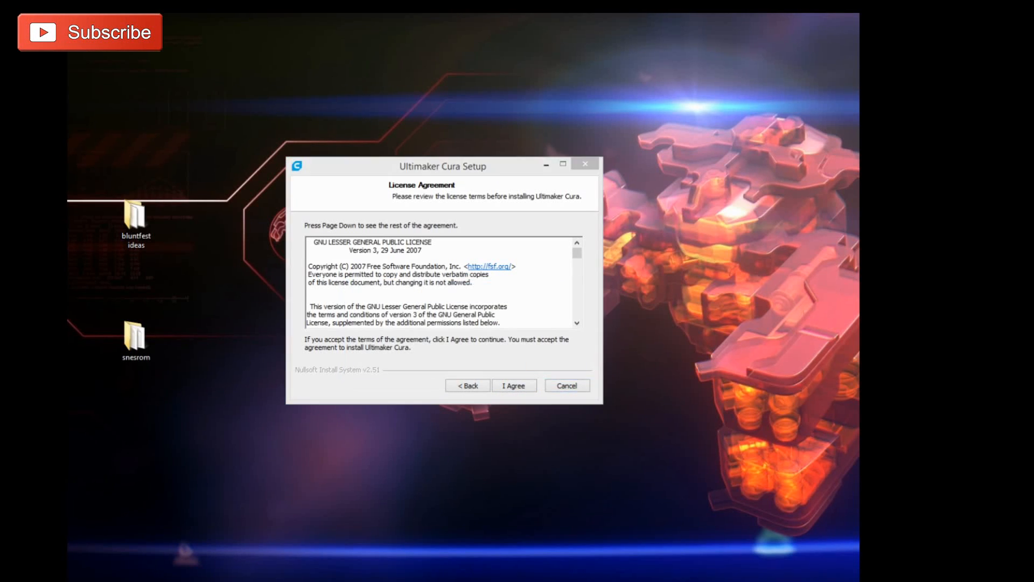
pyautogui.click(515, 386)
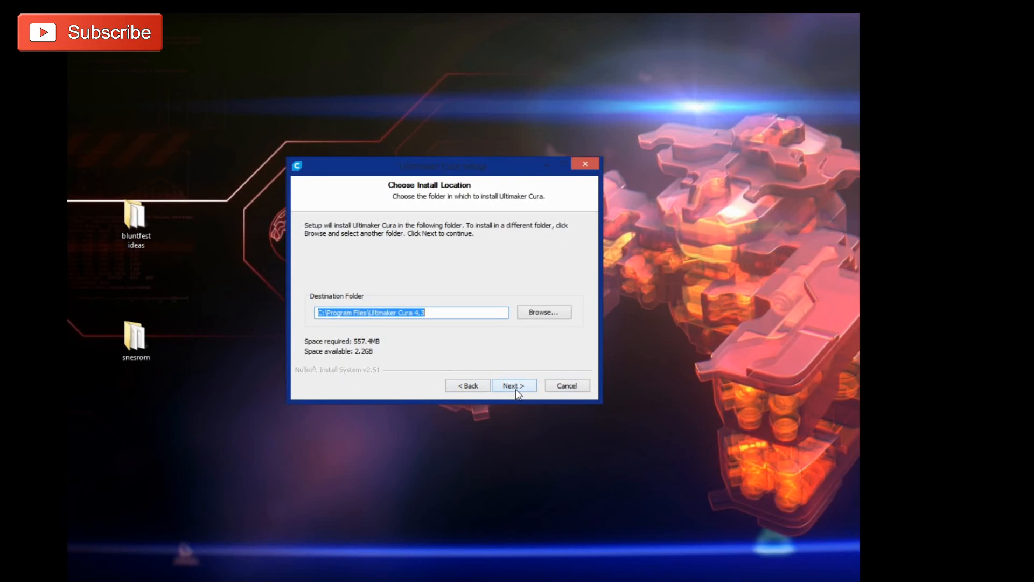
# Choose Local Disk (D:) under This PC as the Ultimaker Cura install location and continue the setup
pyautogui.click(545, 313)
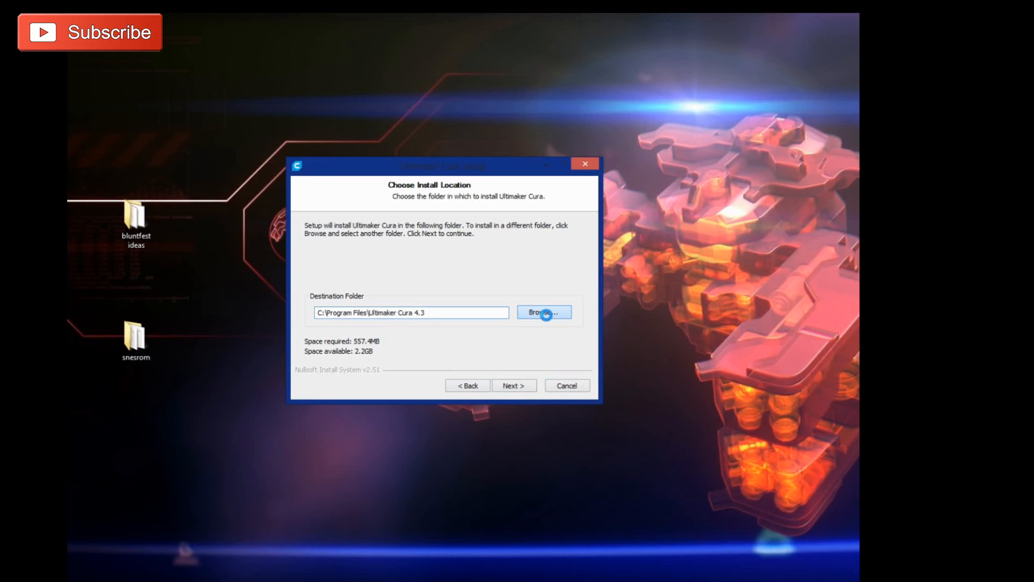
pyautogui.scroll(-1, 553, 356)
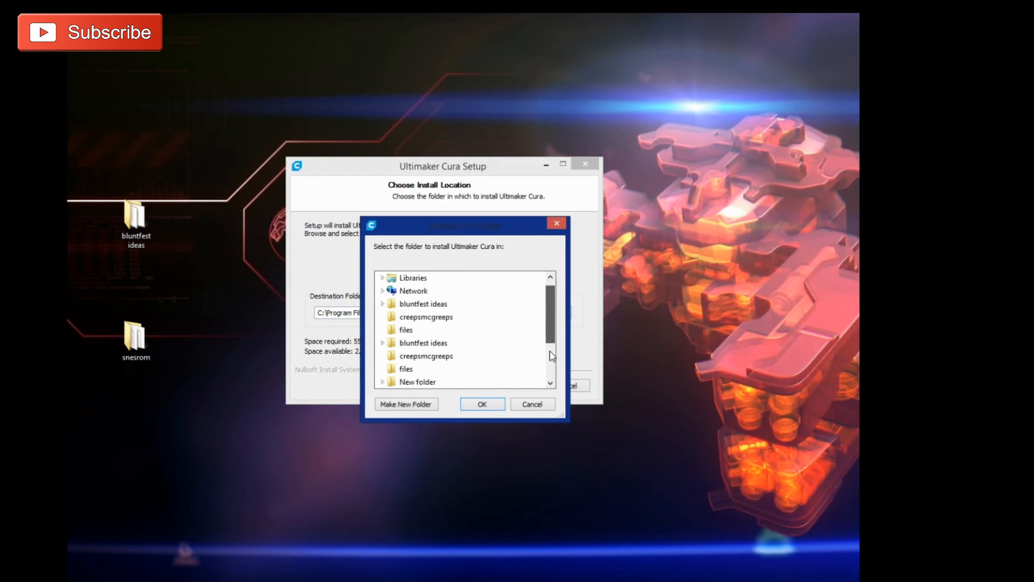
pyautogui.scroll(-2, 552, 356)
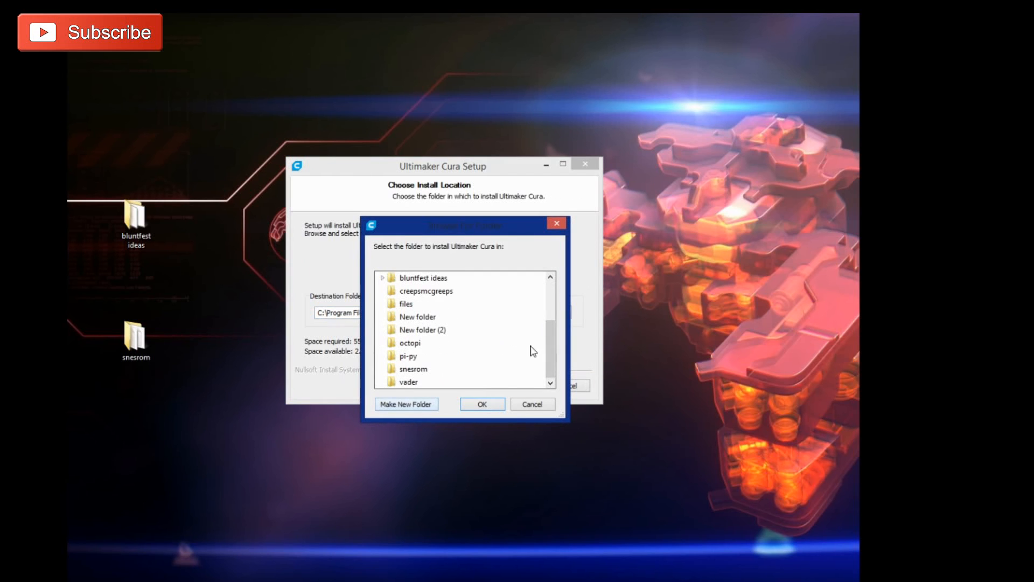
pyautogui.scroll(3, 549, 345)
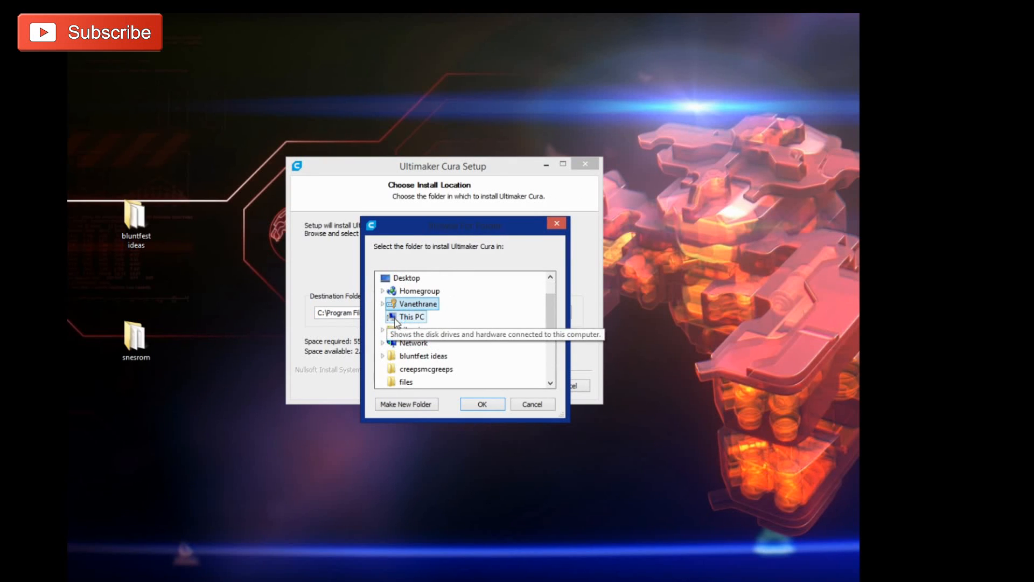
pyautogui.click(384, 317)
pyautogui.doubleClick(431, 382)
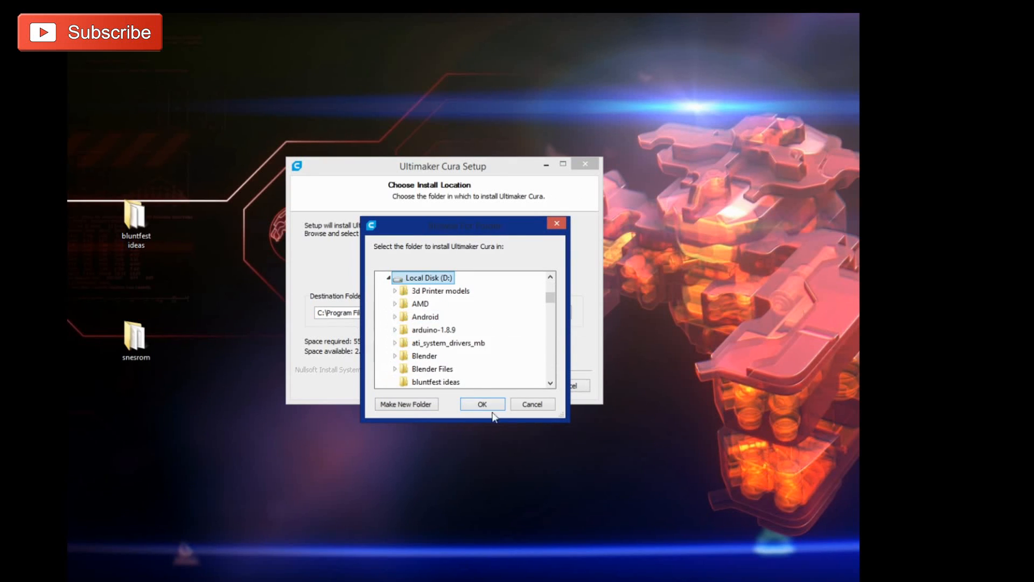
pyautogui.click(473, 404)
pyautogui.click(510, 384)
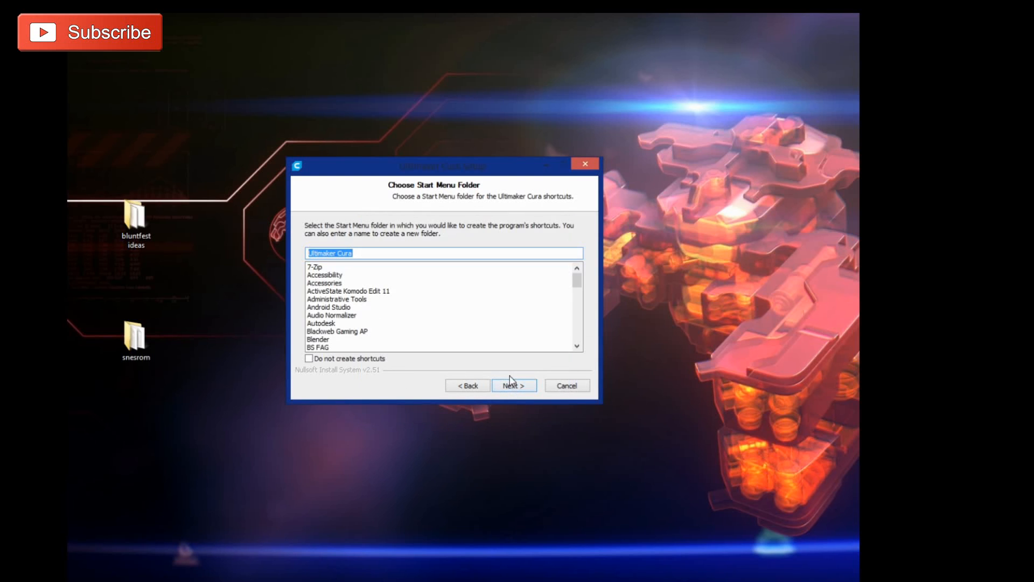
# Install Ultimaker Cura with the default Start Menu folder and components, and finish setup with Run Ultimaker Cura enabled
pyautogui.click(513, 386)
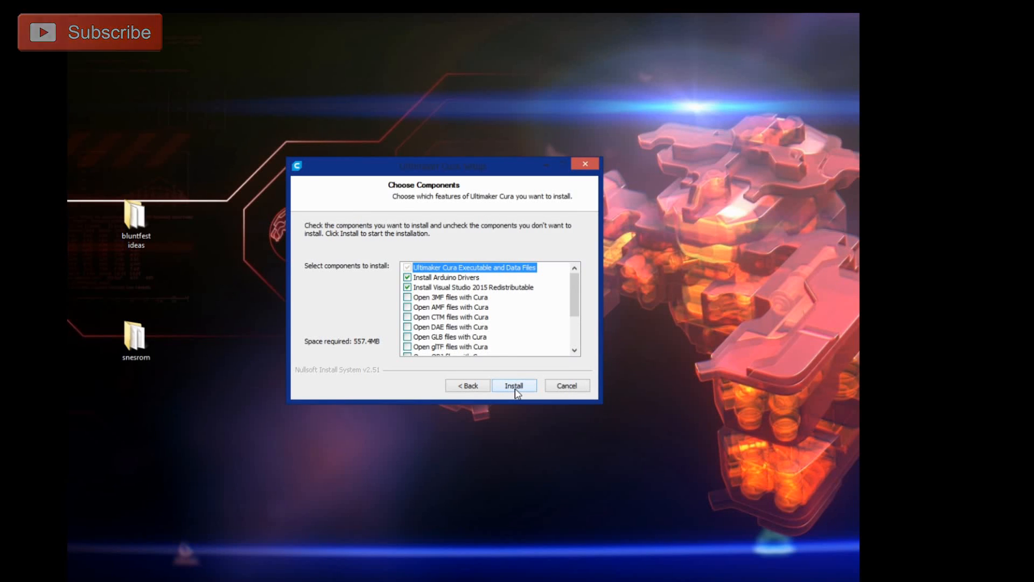
pyautogui.moveTo(576, 295); pyautogui.dragTo(577, 324)
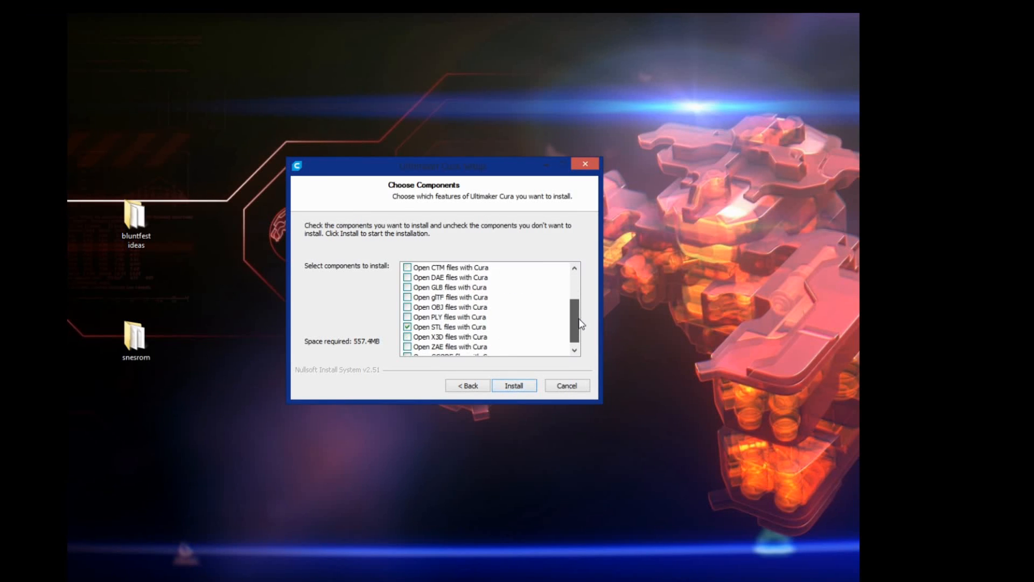
pyautogui.click(512, 384)
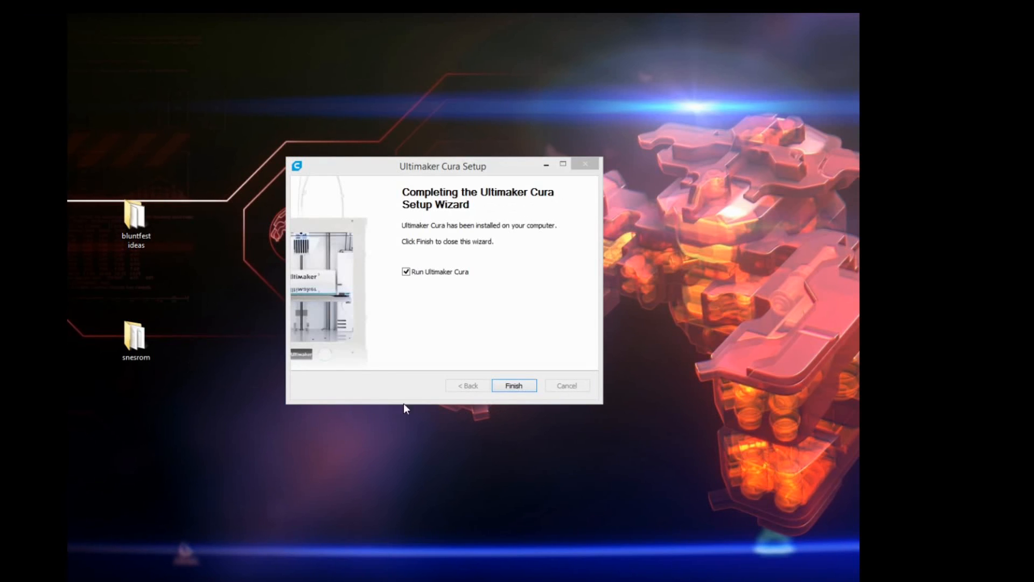
pyautogui.click(515, 386)
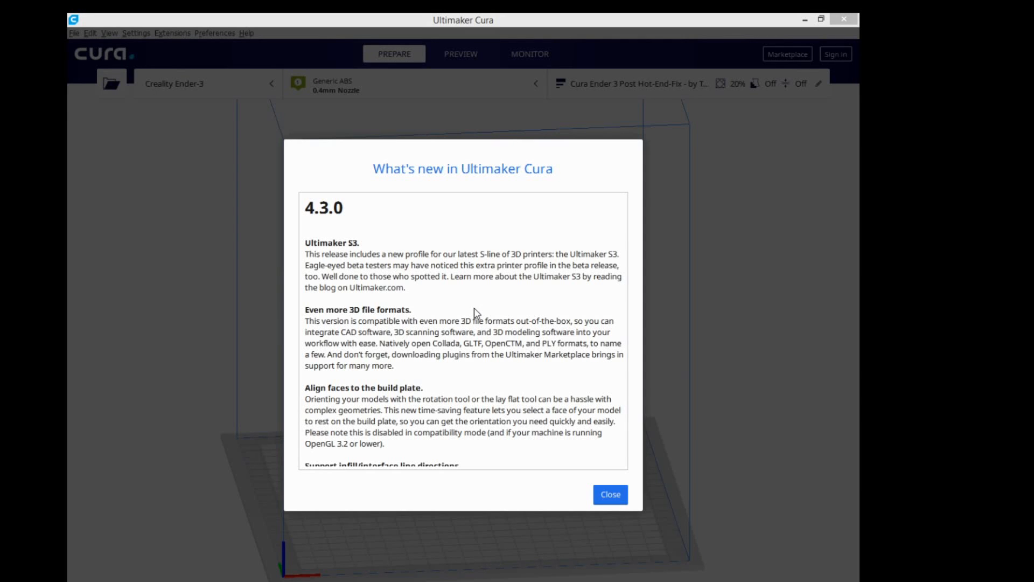
# Read the 4.3.0 release notes, covering new features, bug fixes and third-party printer definitions, and close them
pyautogui.click(453, 359)
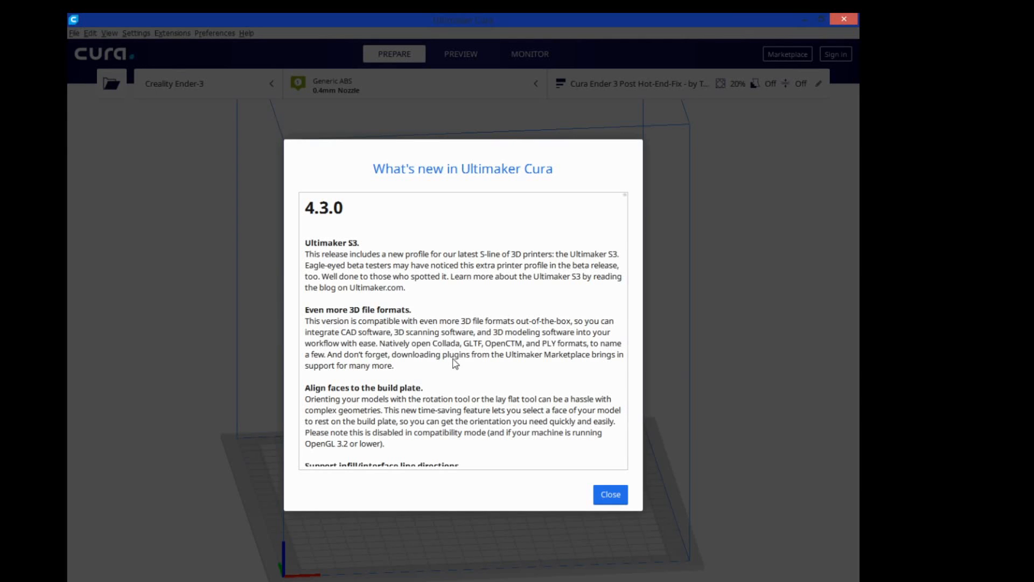
pyautogui.scroll(-5, 455, 363)
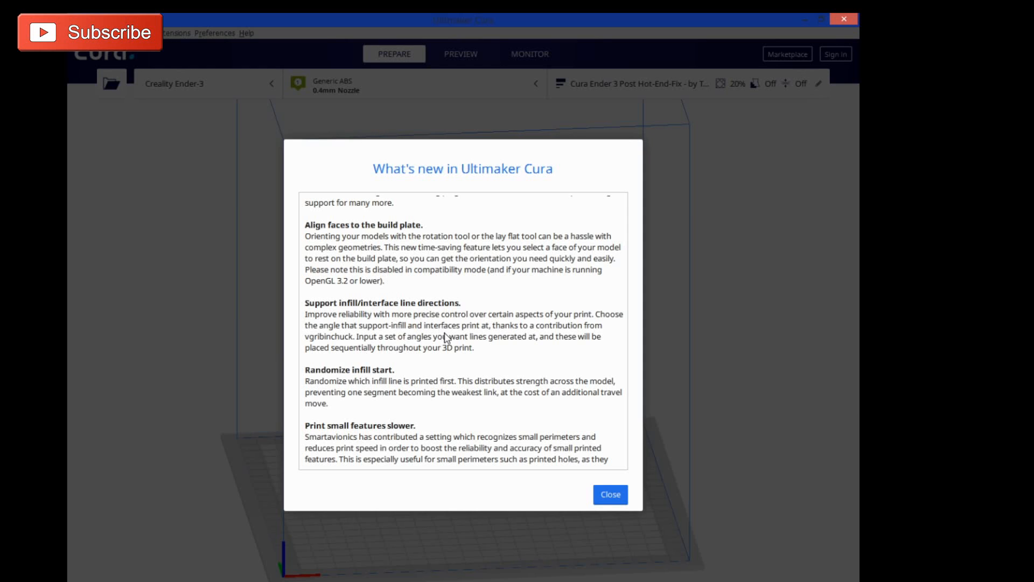
pyautogui.scroll(-3, 445, 337)
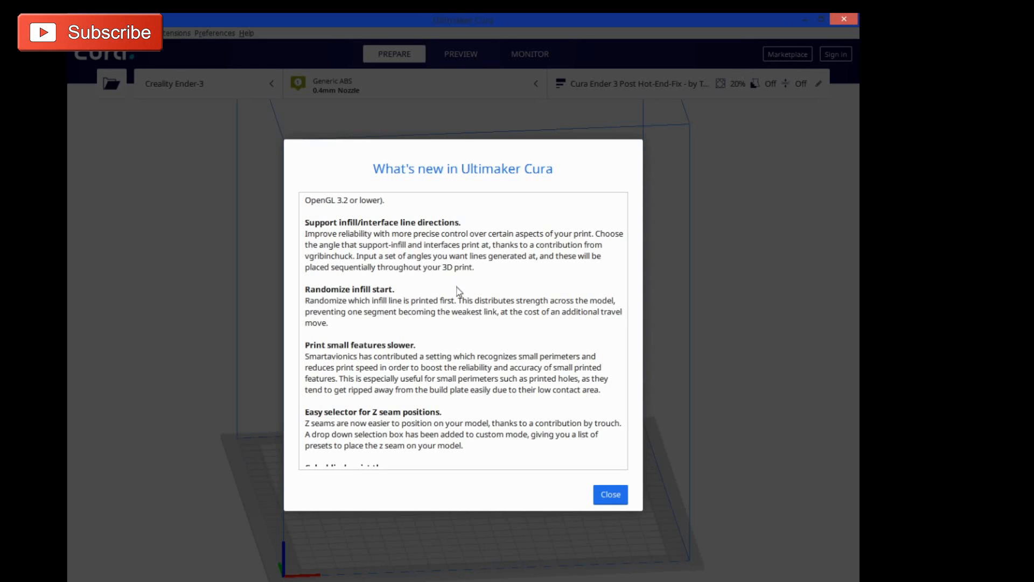
pyautogui.scroll(-5, 488, 316)
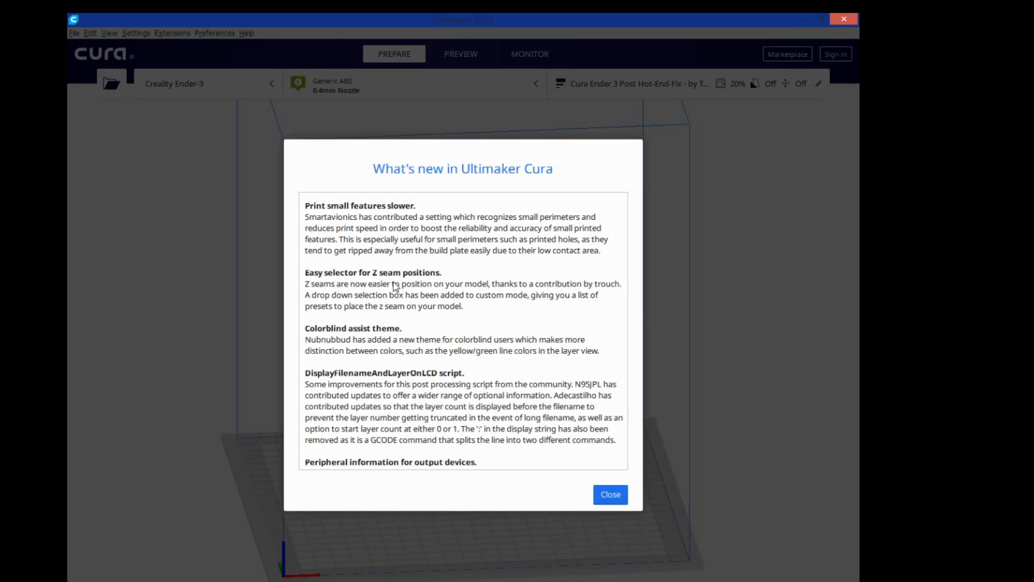
pyautogui.scroll(-3, 406, 351)
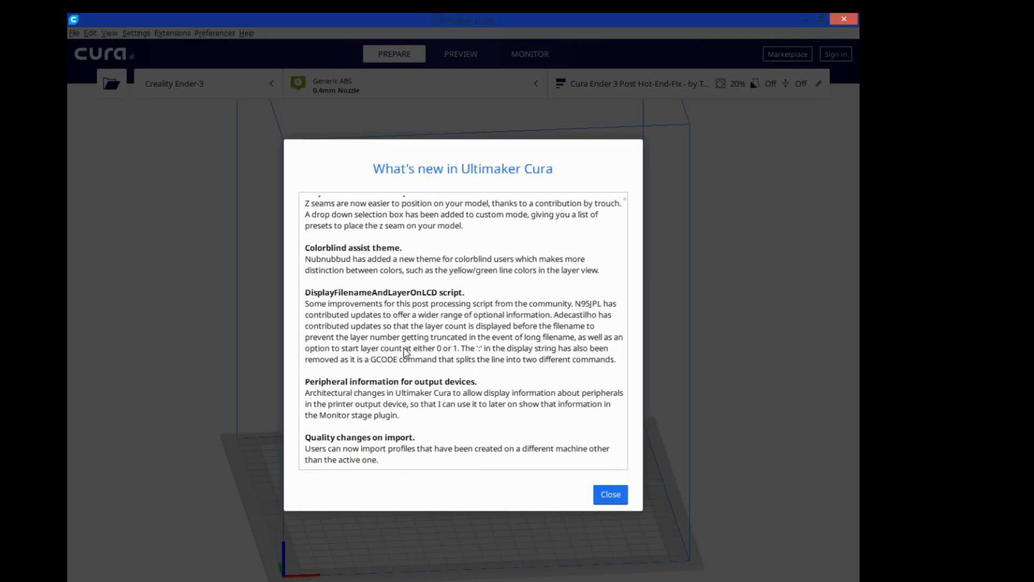
pyautogui.scroll(-3, 405, 351)
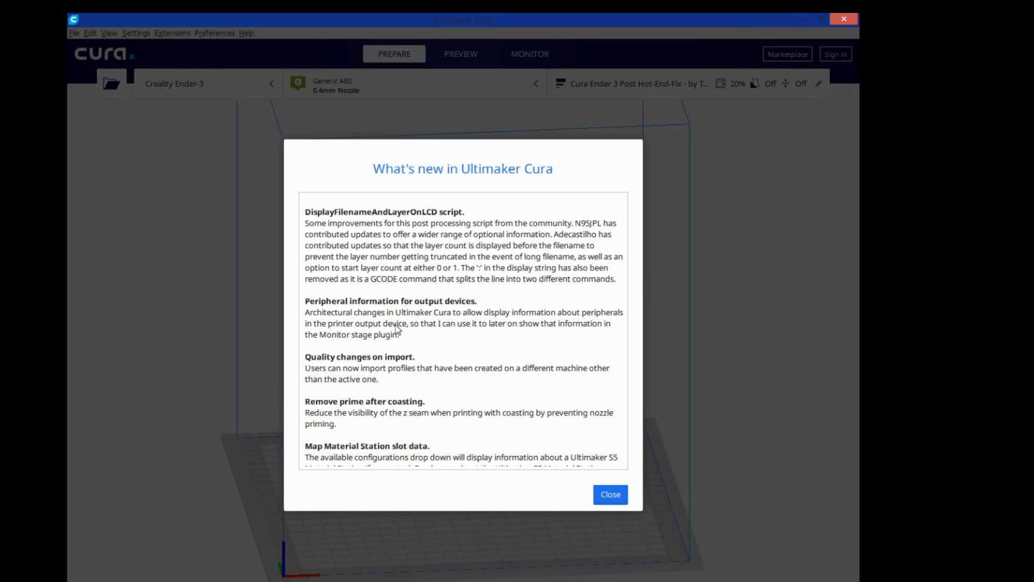
pyautogui.scroll(-3, 409, 338)
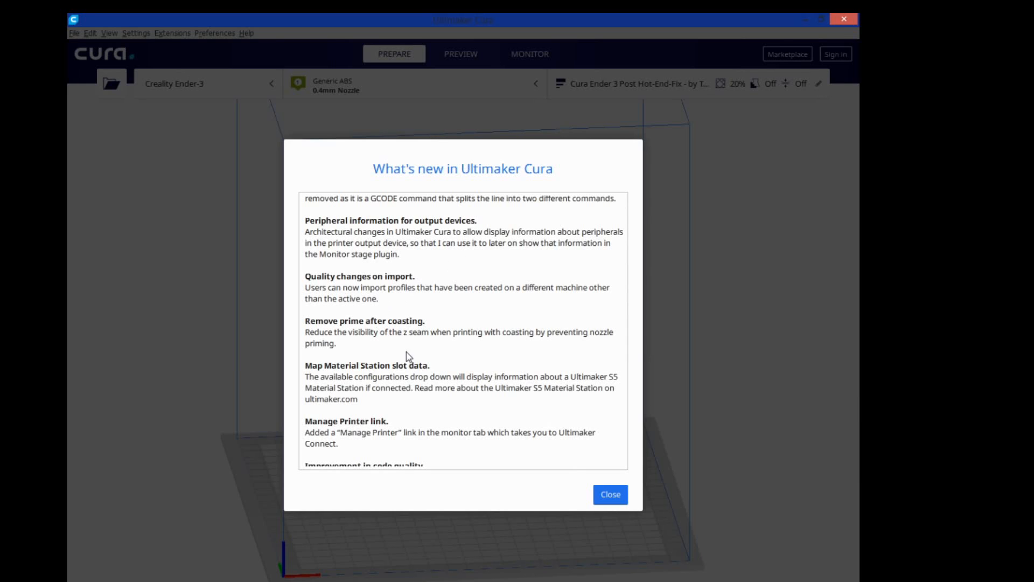
pyautogui.scroll(-5, 415, 377)
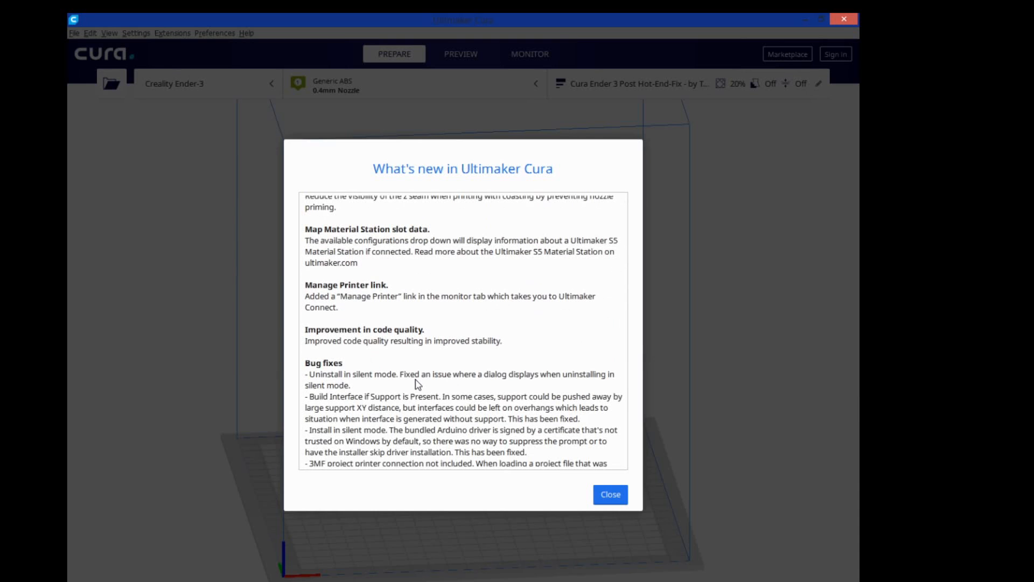
pyautogui.scroll(-5, 418, 383)
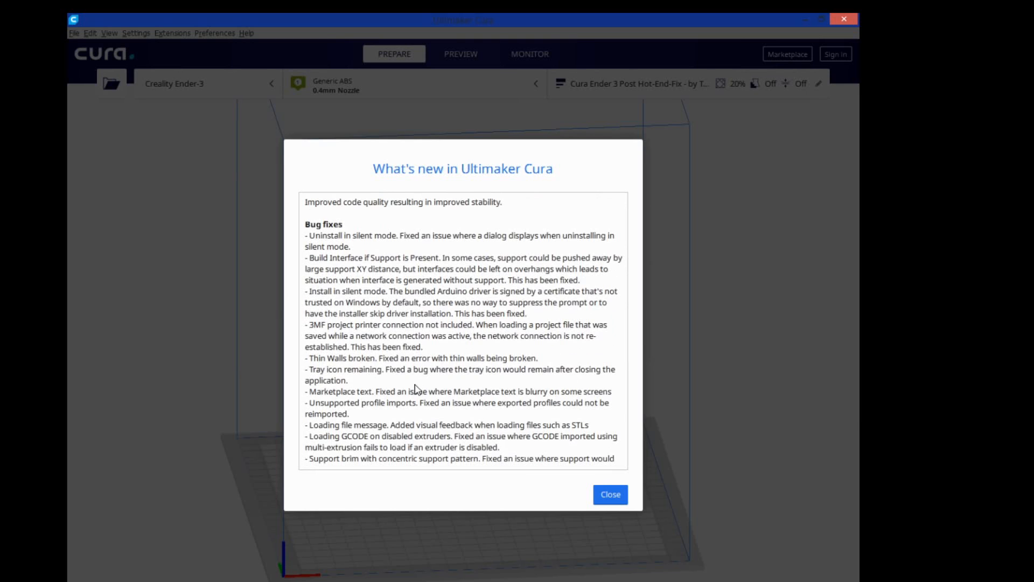
pyautogui.scroll(-15, 416, 388)
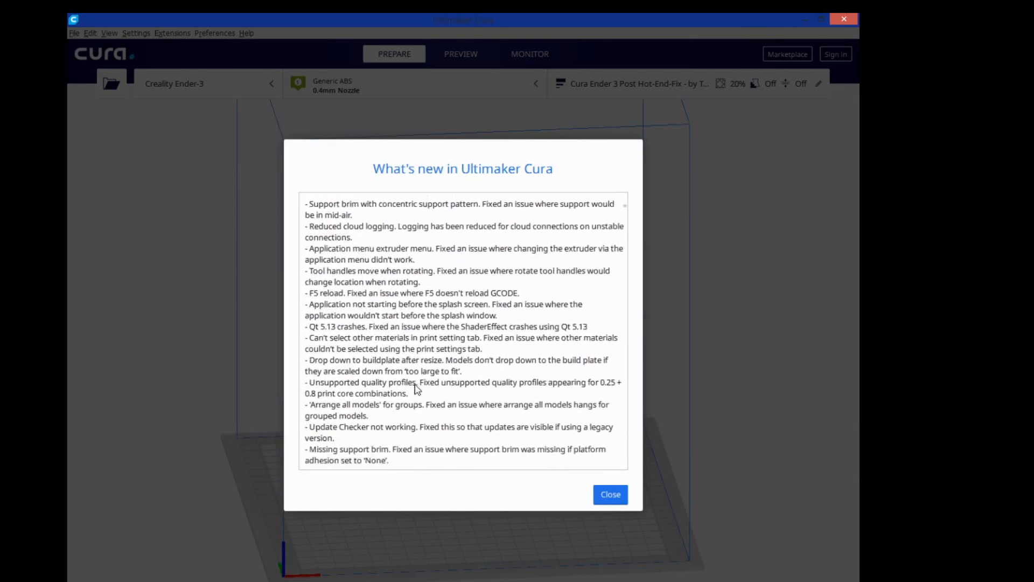
pyautogui.scroll(-11, 415, 388)
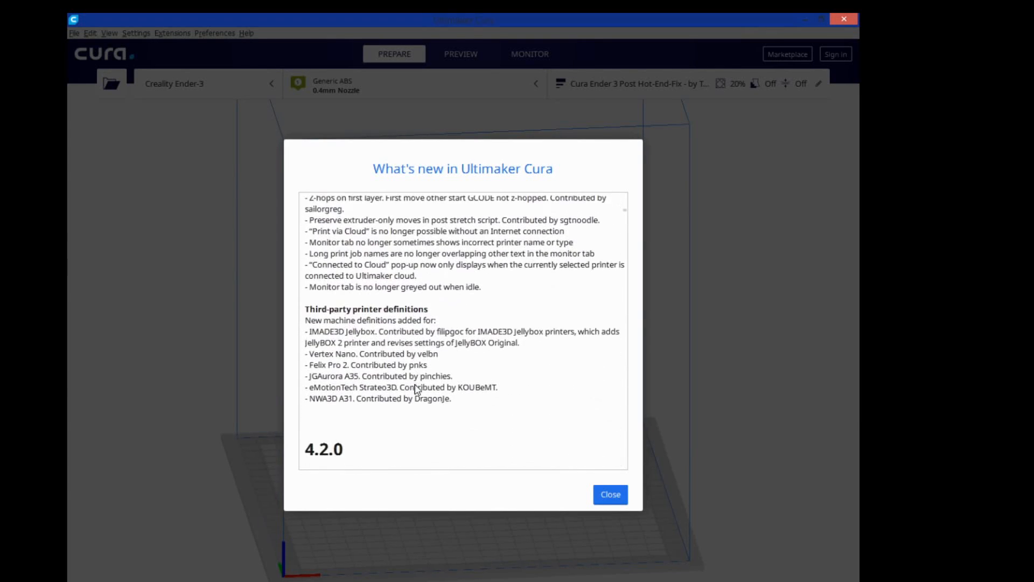
pyautogui.scroll(-7, 416, 388)
pyautogui.scroll(8, 416, 388)
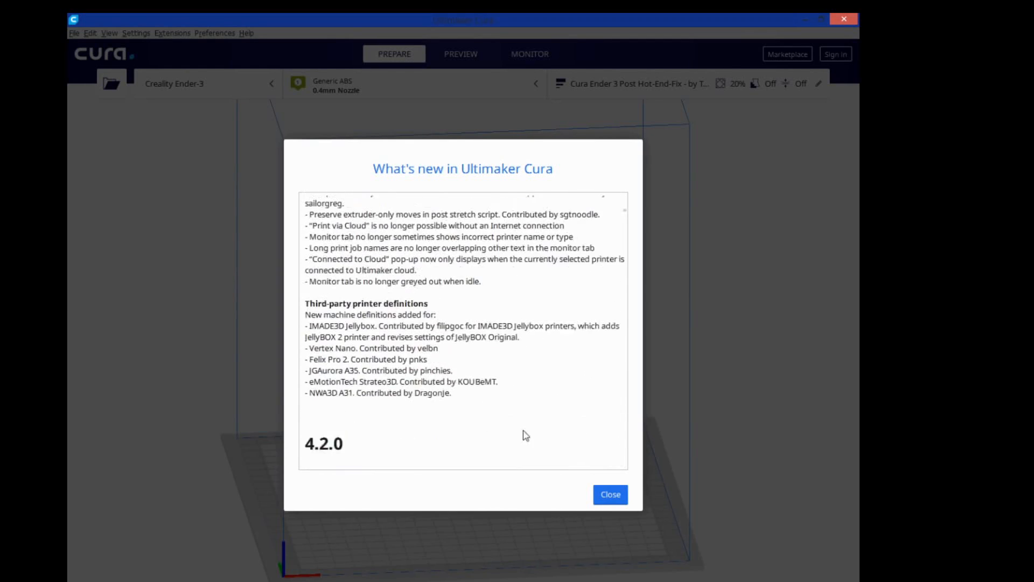
pyautogui.click(611, 495)
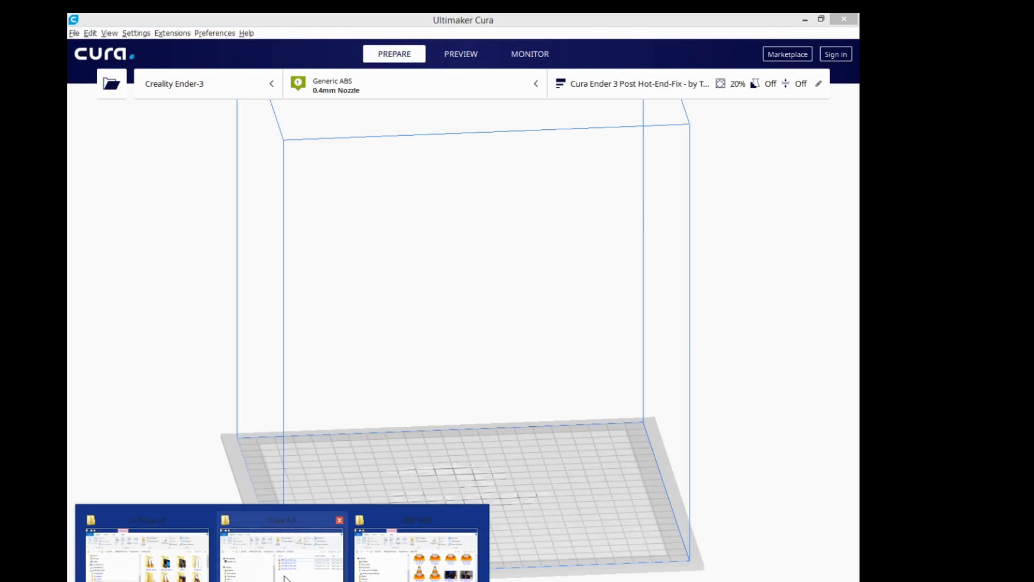
# Open the bluntfest ideas folder from the desktop and bring its window in front of Ultimaker Cura
pyautogui.moveTo(283, 549)
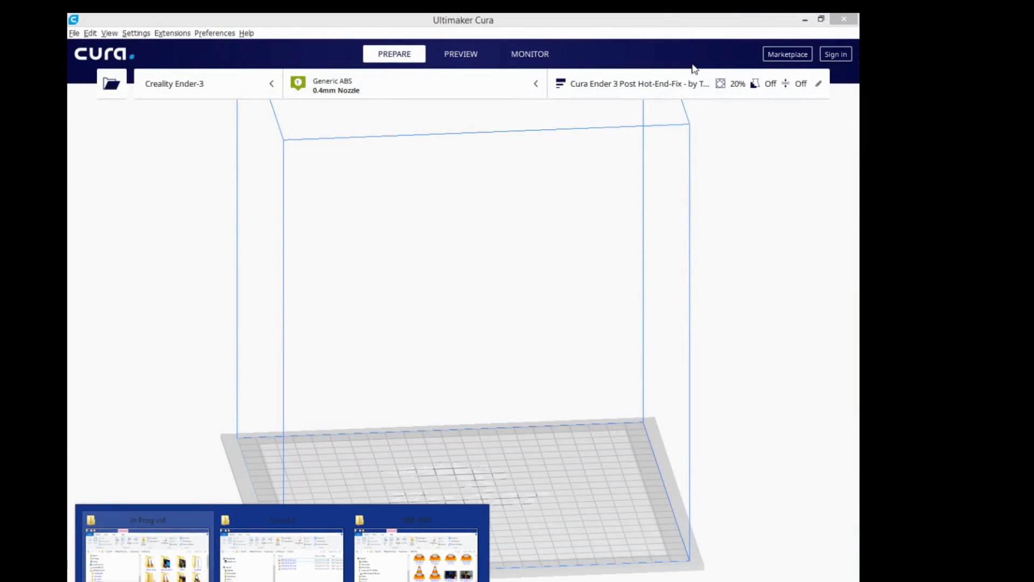
pyautogui.click(805, 19)
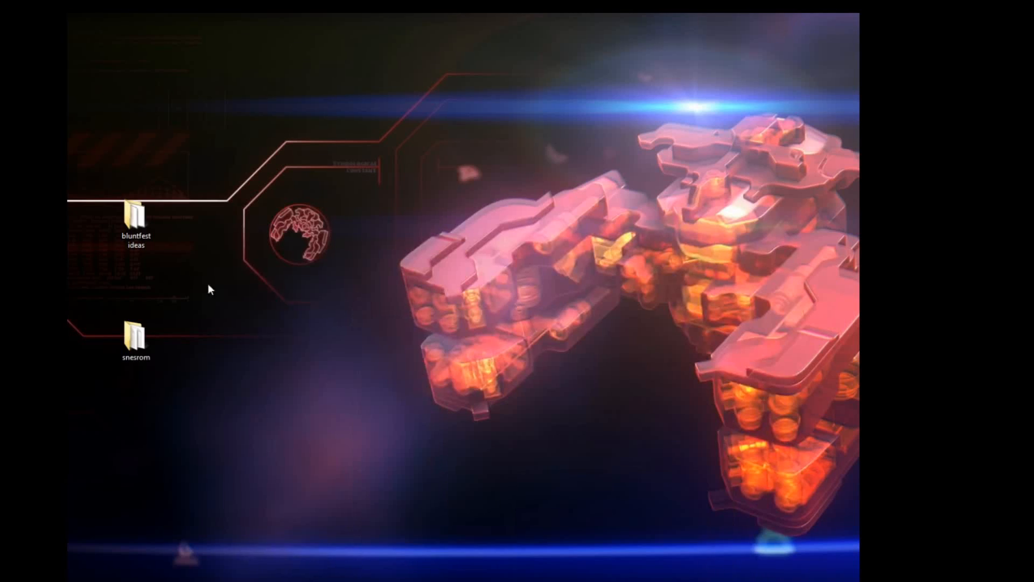
pyautogui.doubleClick(136, 234)
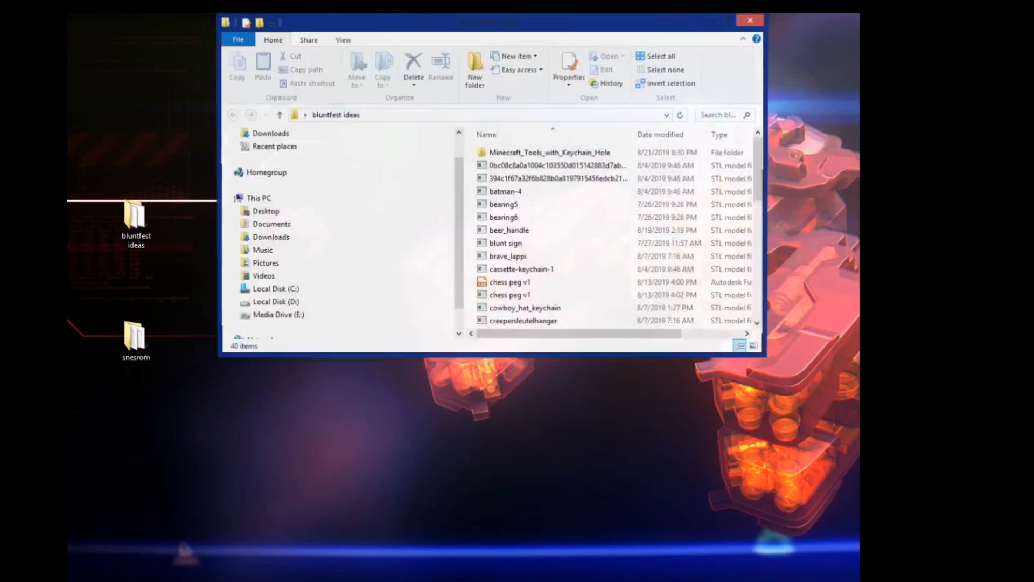
pyautogui.click(558, 581)
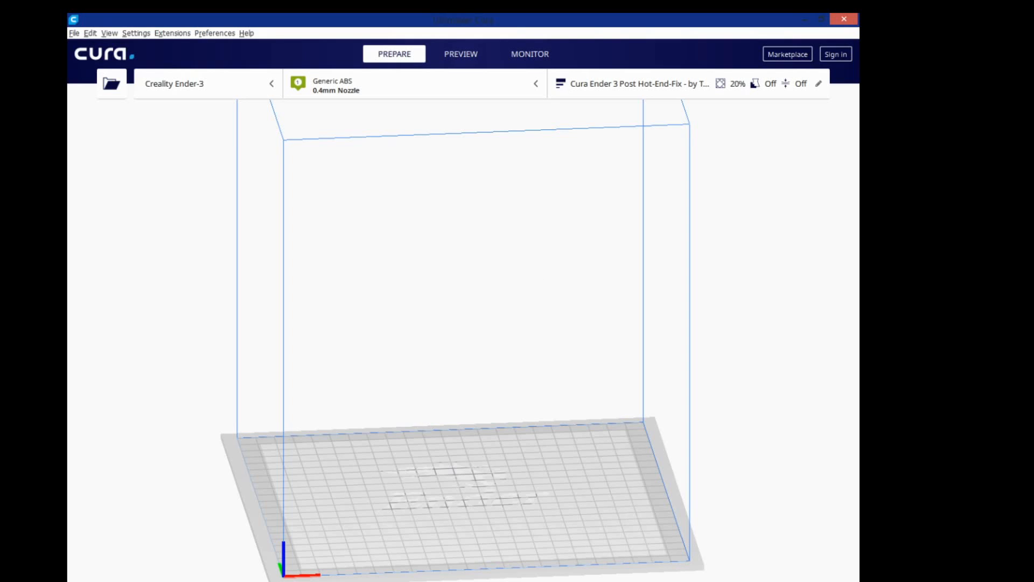
pyautogui.click(350, 581)
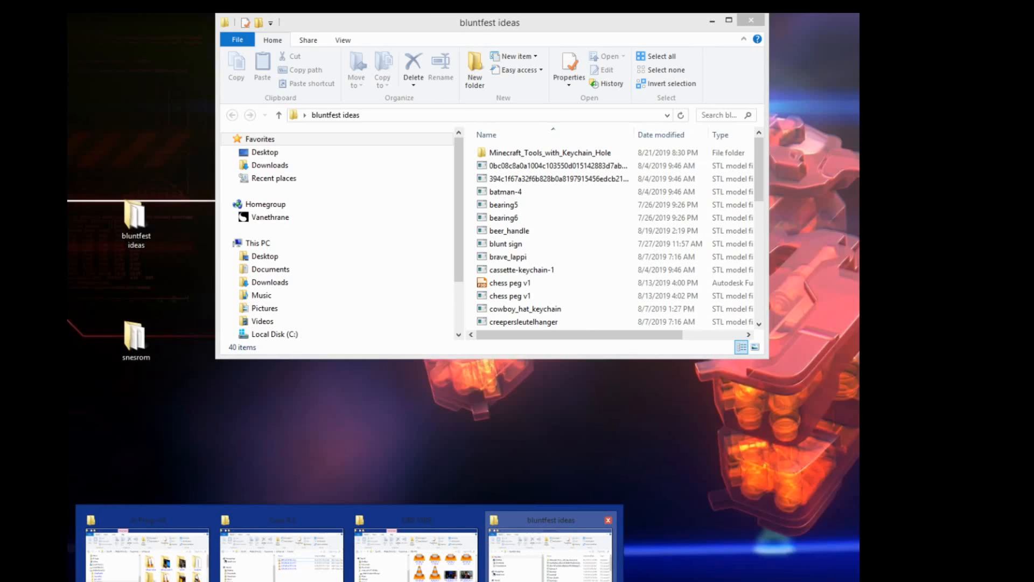
pyautogui.click(551, 550)
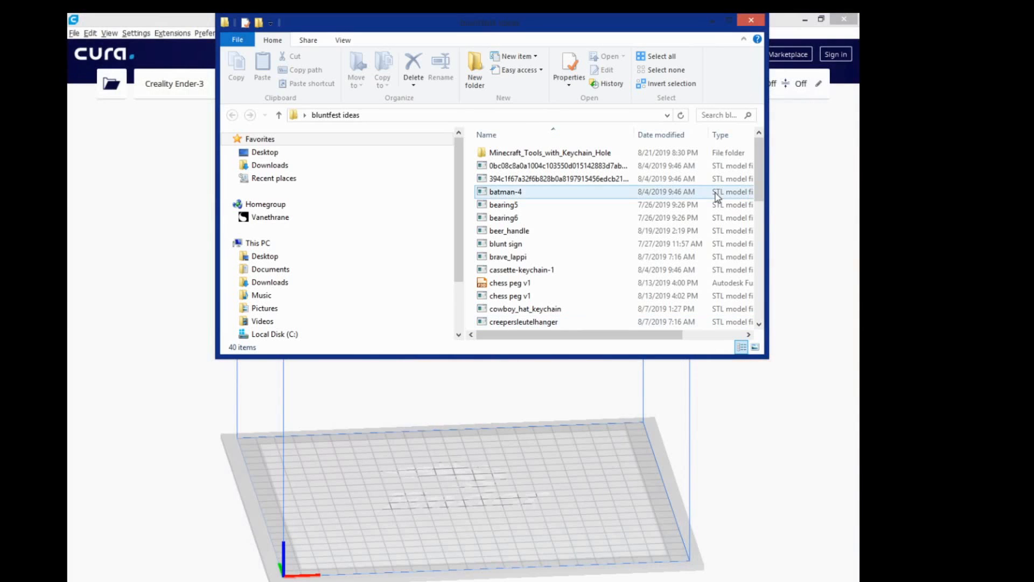
# Load the shower head base v1 model from the bluntfest ideas folder onto the build plate and delete it again
pyautogui.moveTo(761, 173); pyautogui.dragTo(781, 293)
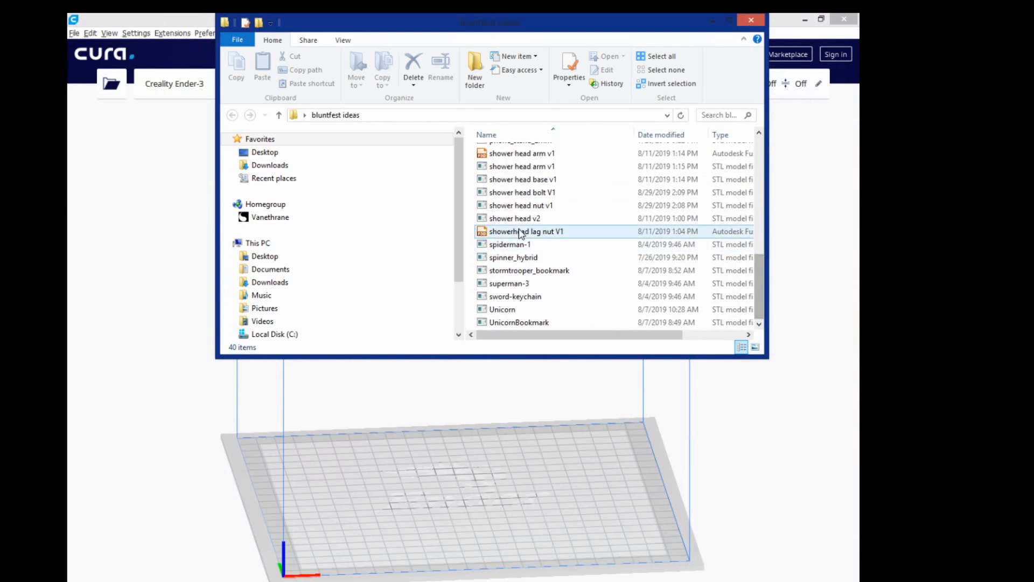
pyautogui.moveTo(516, 183); pyautogui.dragTo(451, 487)
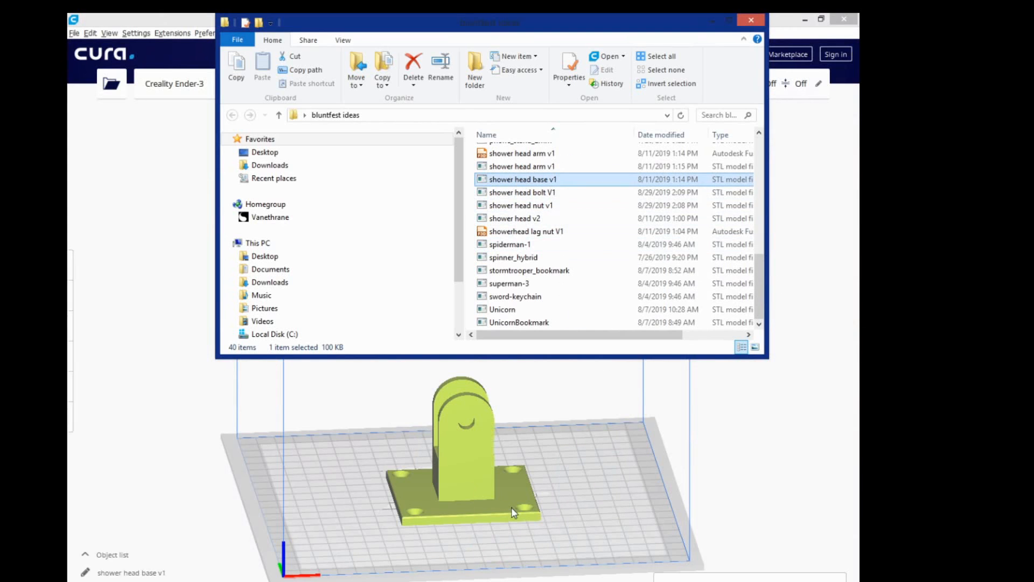
pyautogui.click(461, 477)
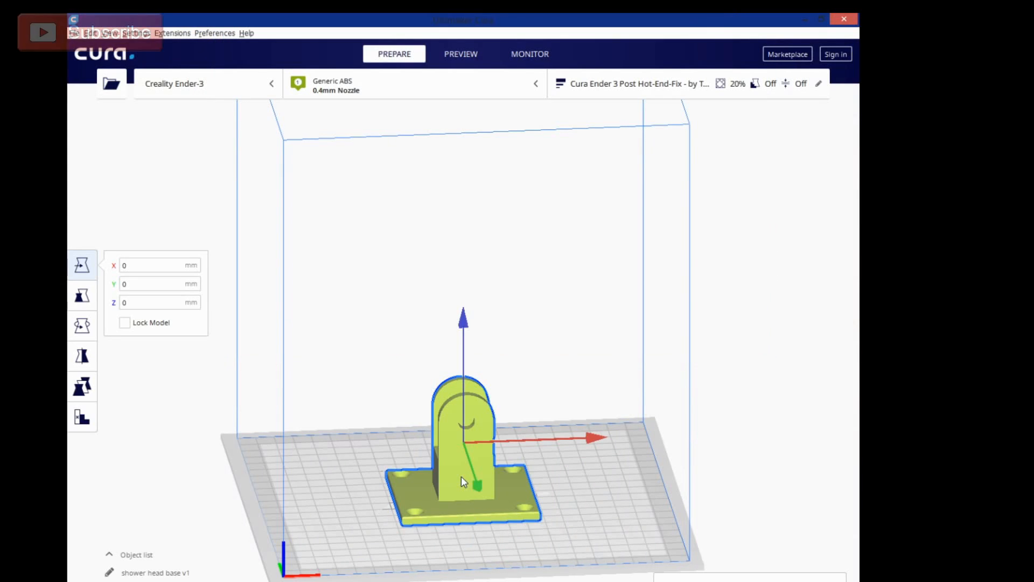
pyautogui.press('Delete')
# Load the shower head arm v1 and stormtrooper_bookmark STL models from the bluntfest ideas folder and close the folder
pyautogui.click(215, 581)
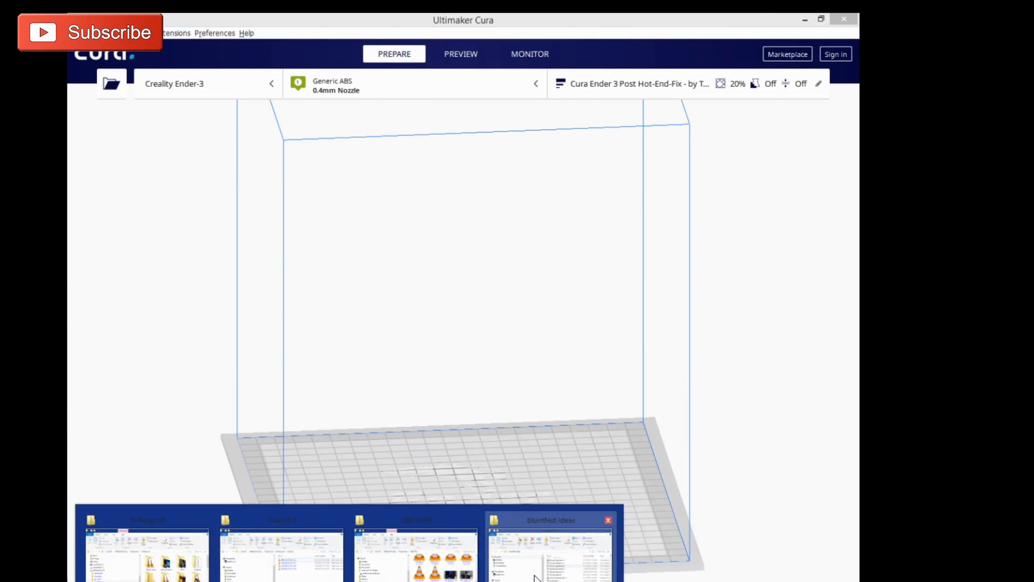
pyautogui.click(544, 553)
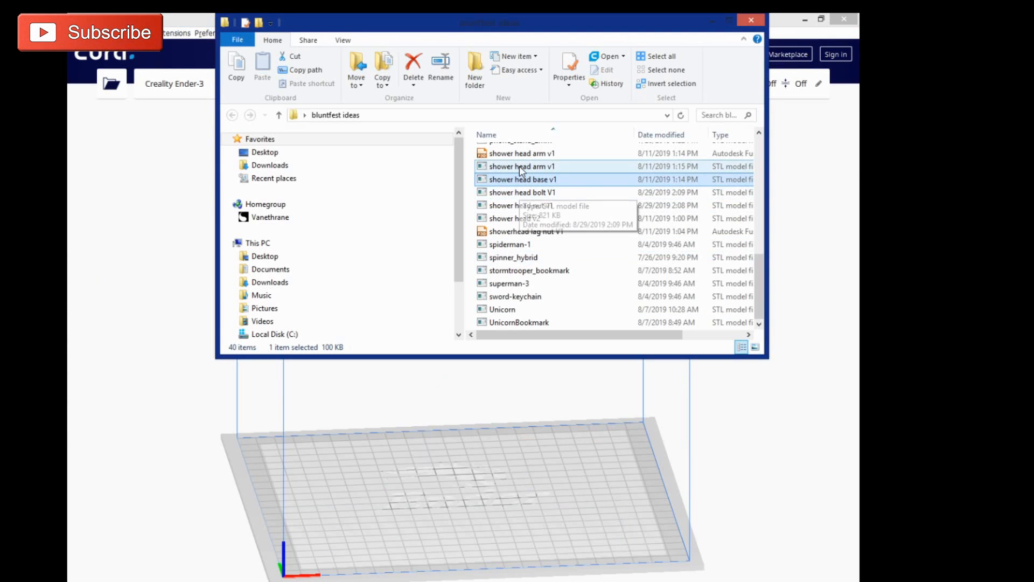
pyautogui.moveTo(519, 166); pyautogui.dragTo(468, 497)
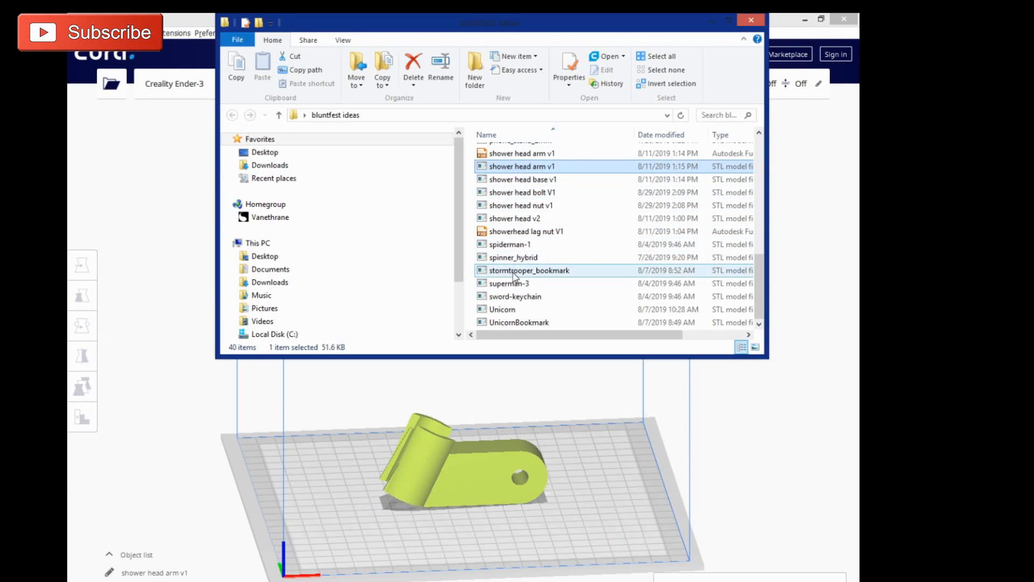
pyautogui.moveTo(525, 271); pyautogui.dragTo(584, 498)
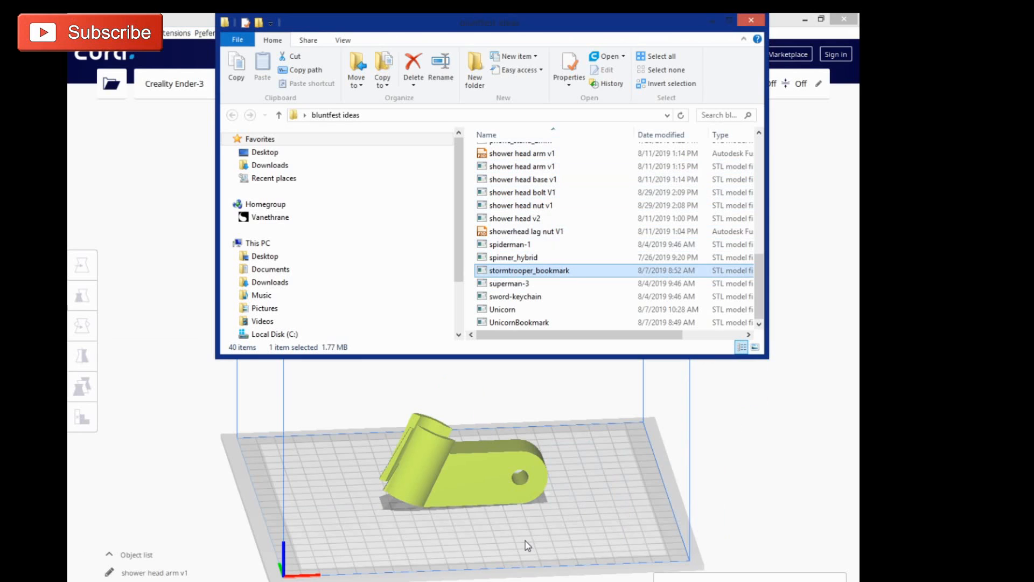
pyautogui.click(751, 20)
# Try aligning different faces of the shower head arm to the build plate with the Rotate tool's face-selection option
pyautogui.click(463, 486)
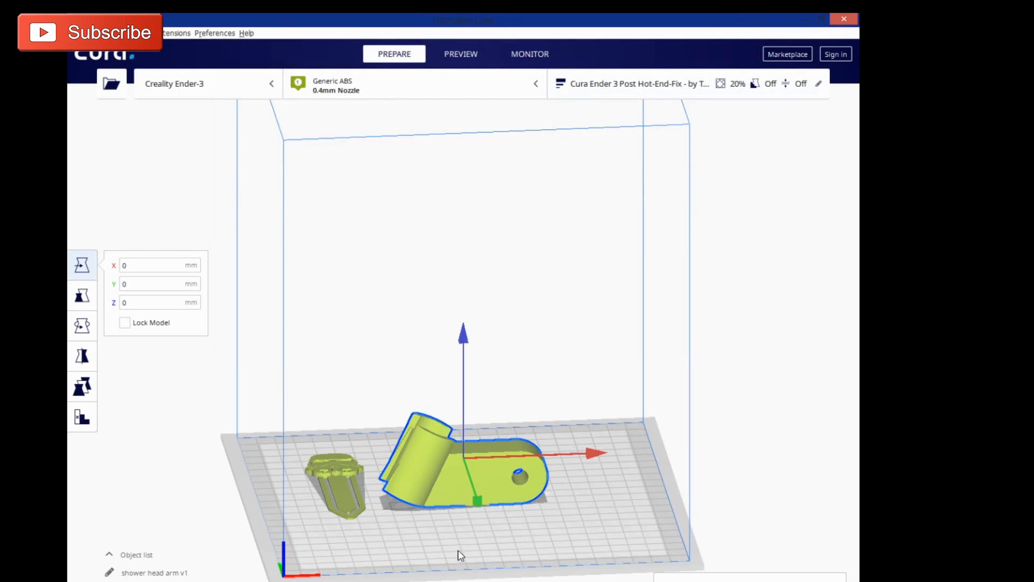
pyautogui.moveTo(455, 556); pyautogui.dragTo(746, 538, button='right')
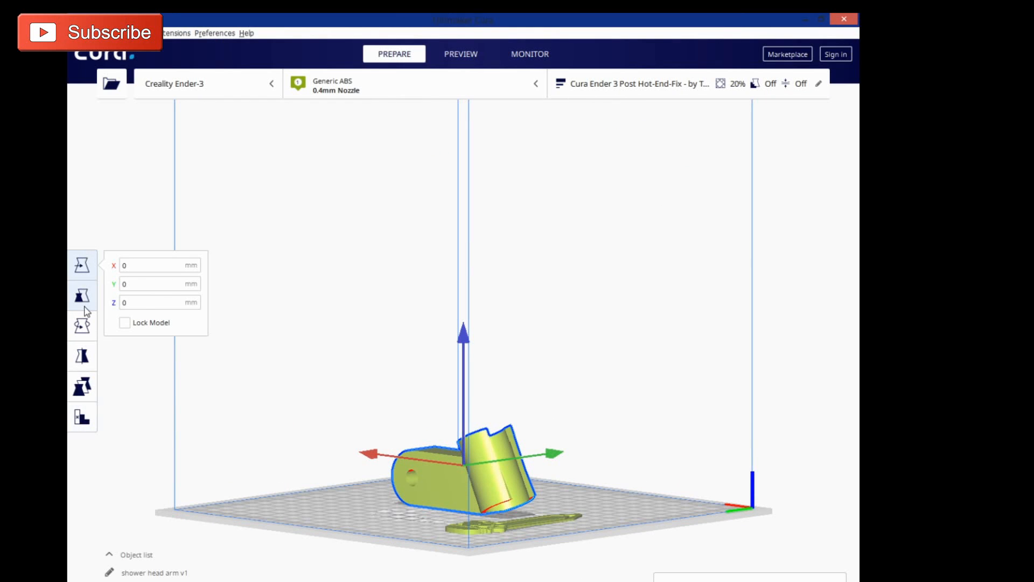
pyautogui.click(83, 325)
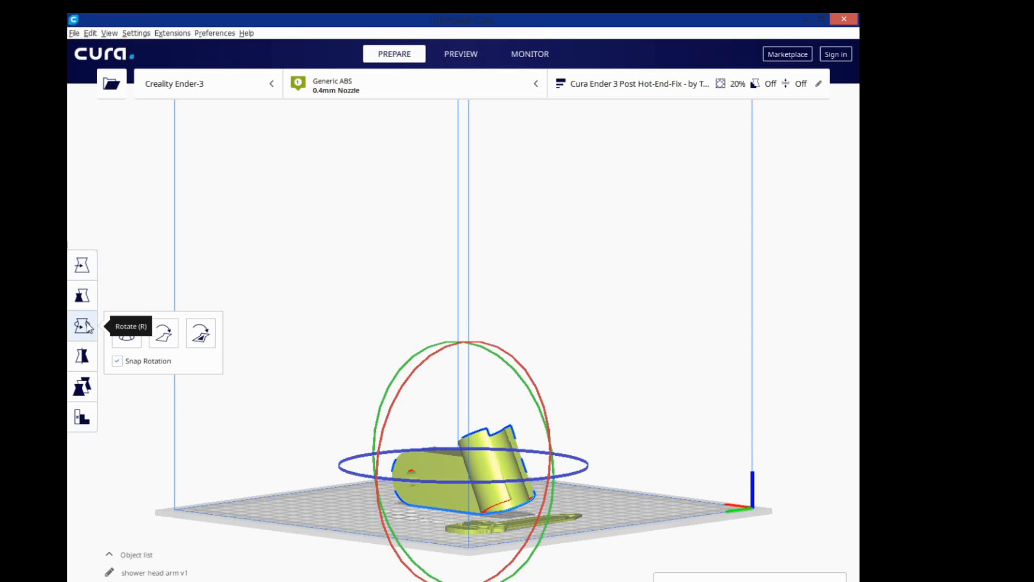
pyautogui.click(204, 341)
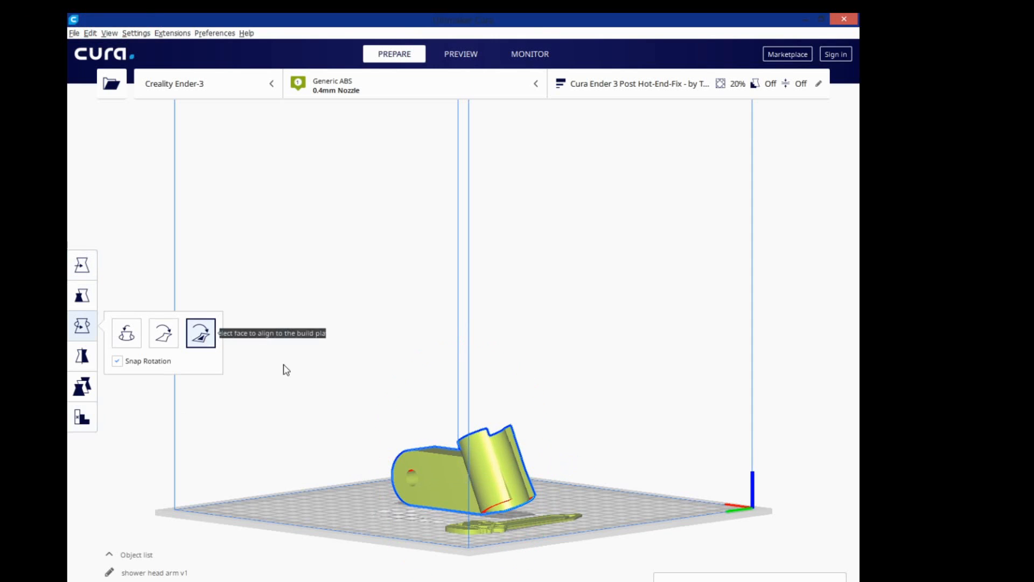
pyautogui.click(486, 511)
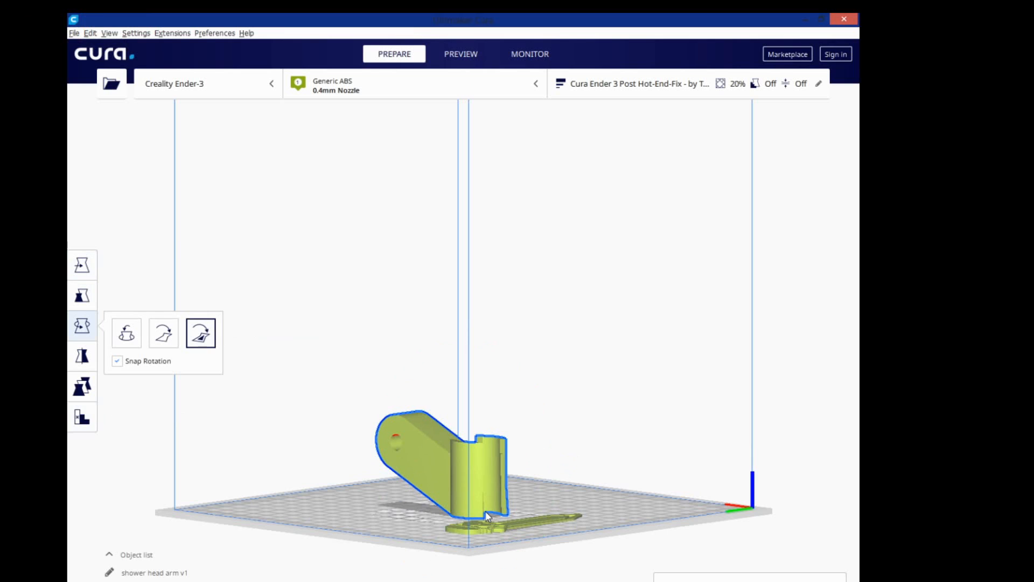
pyautogui.click(412, 458)
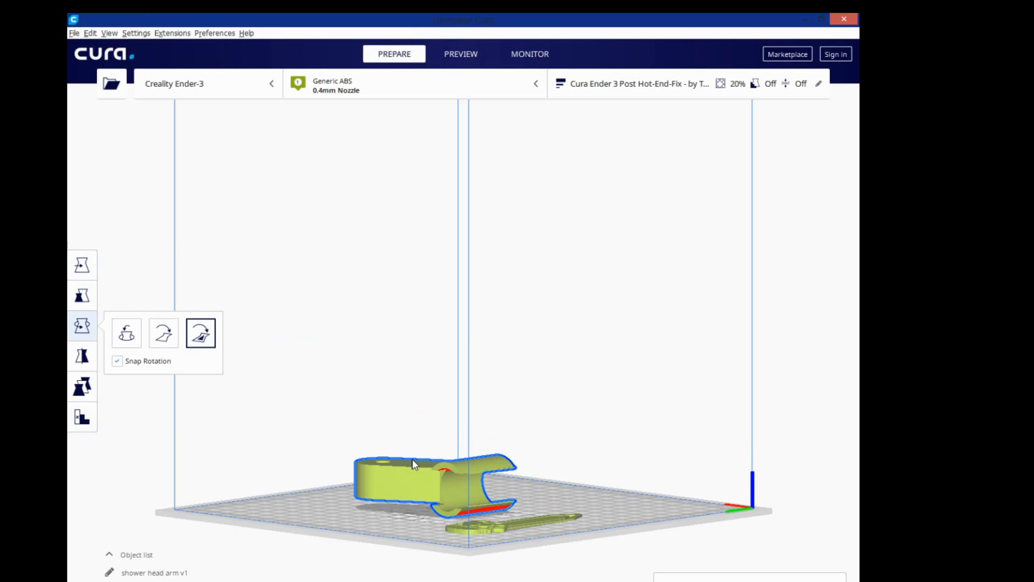
pyautogui.click(435, 477)
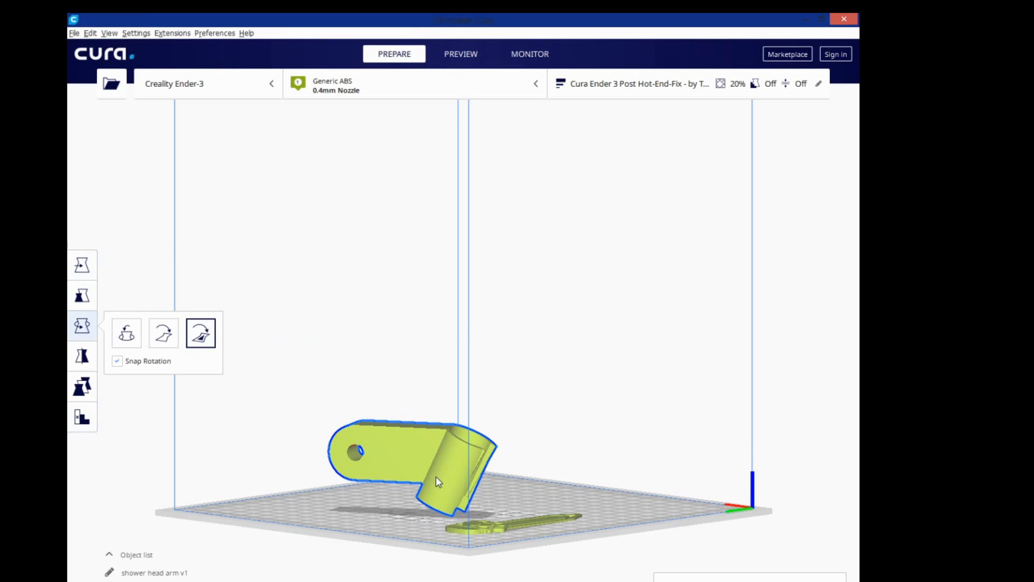
pyautogui.click(451, 432)
pyautogui.moveTo(485, 464); pyautogui.dragTo(642, 493, button='right')
pyautogui.click(435, 550)
# Delete the shower head arm and center the stormtrooper bookmark on the build plate at X 0, Y 0, Z 0
pyautogui.click(466, 509)
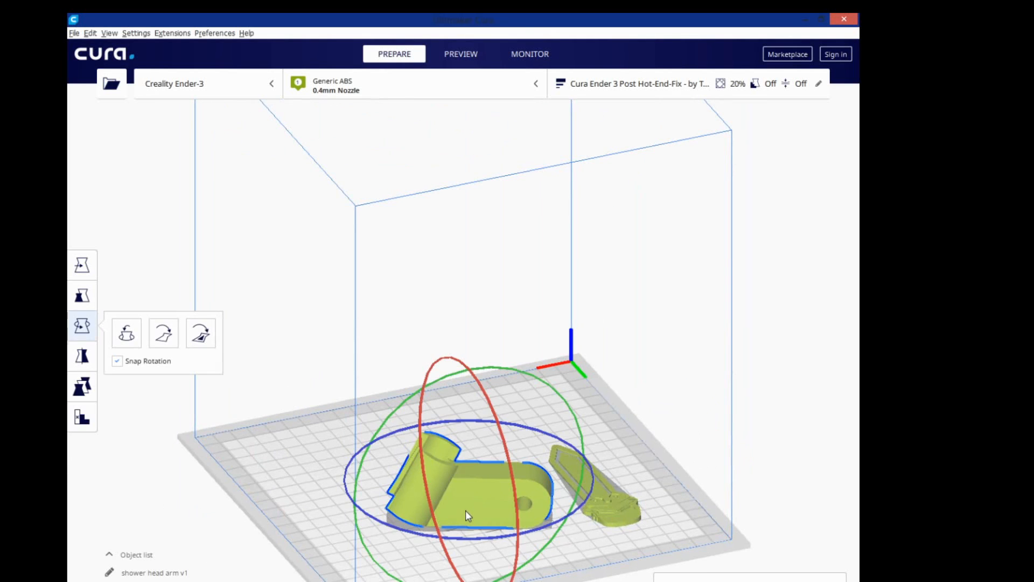
pyautogui.press('Delete')
pyautogui.click(591, 481)
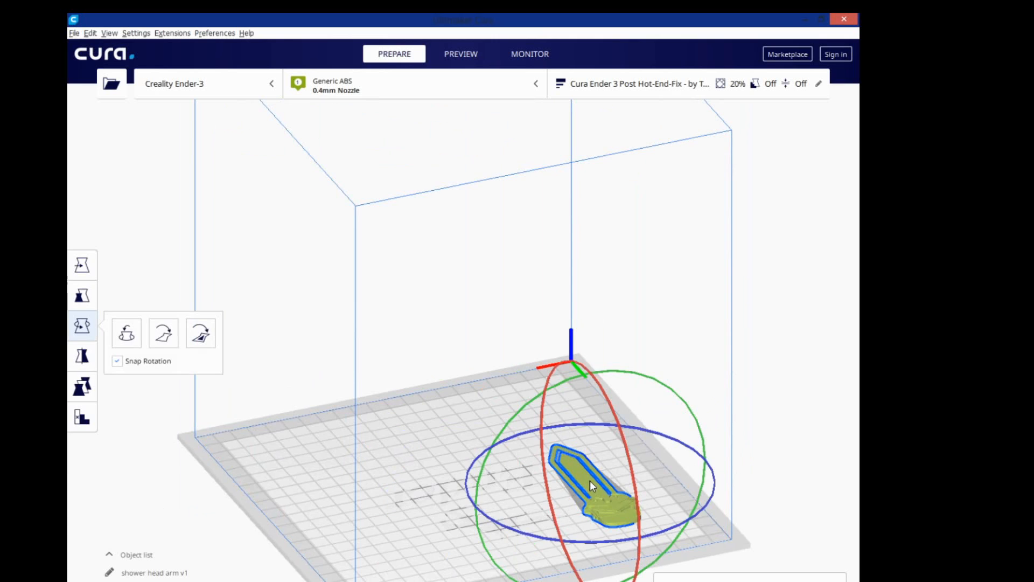
pyautogui.click(82, 264)
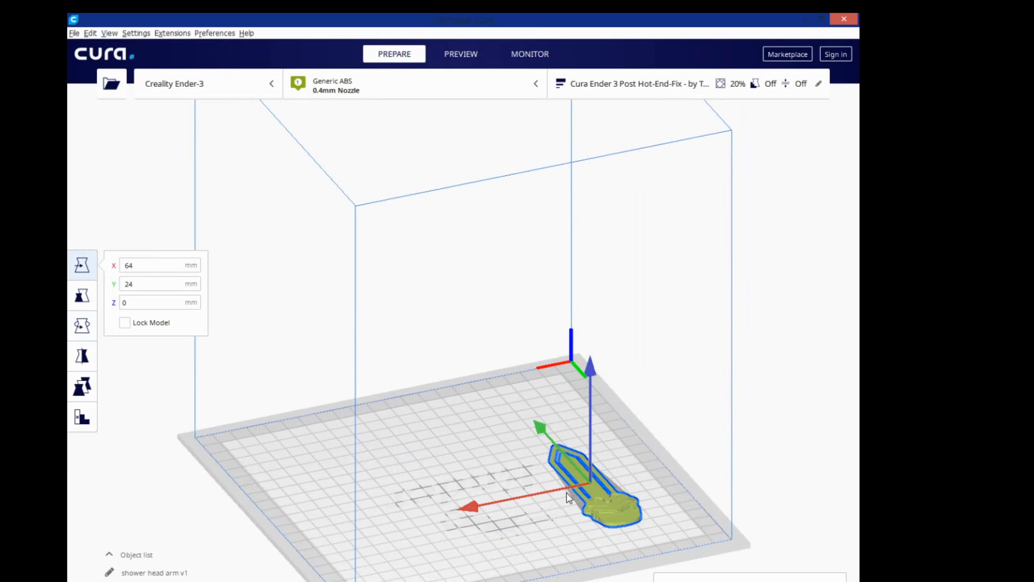
pyautogui.rightClick(593, 497)
pyautogui.click(639, 487)
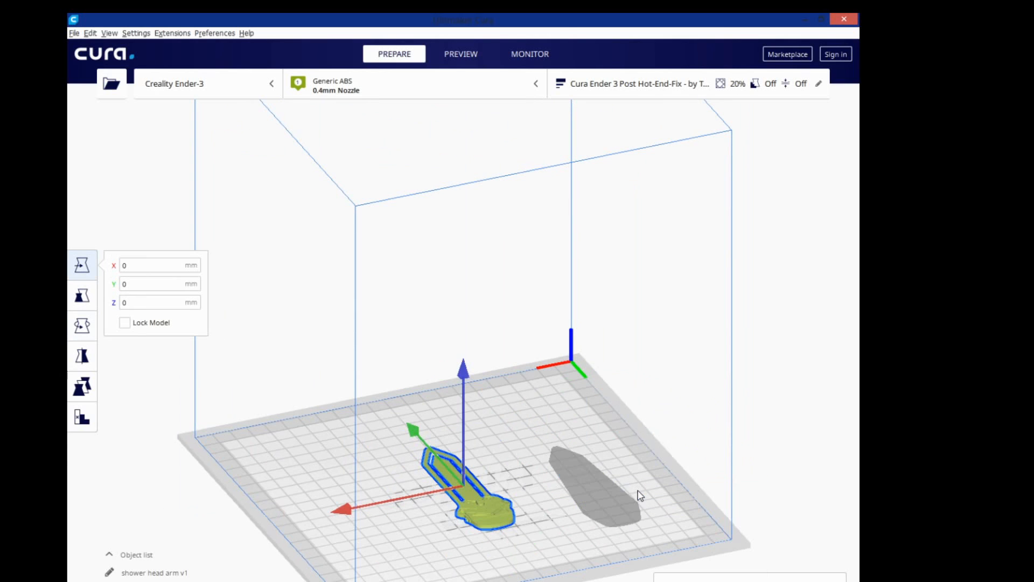
# Set the material Flow to 99% in the custom print settings and review the remaining settings
pyautogui.click(587, 84)
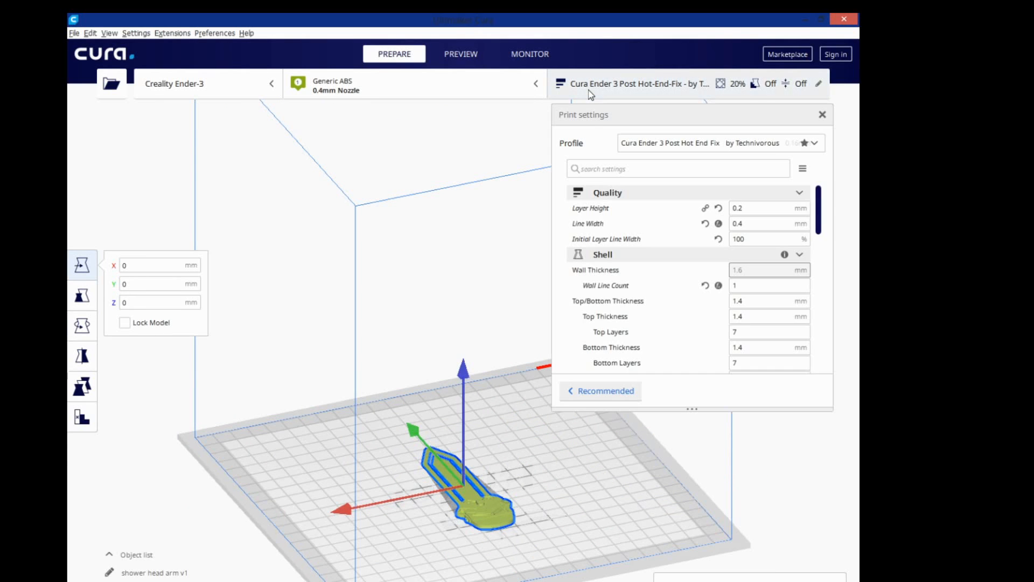
pyautogui.scroll(-1, 820, 231)
pyautogui.moveTo(821, 231); pyautogui.dragTo(843, 296)
pyautogui.click(752, 281)
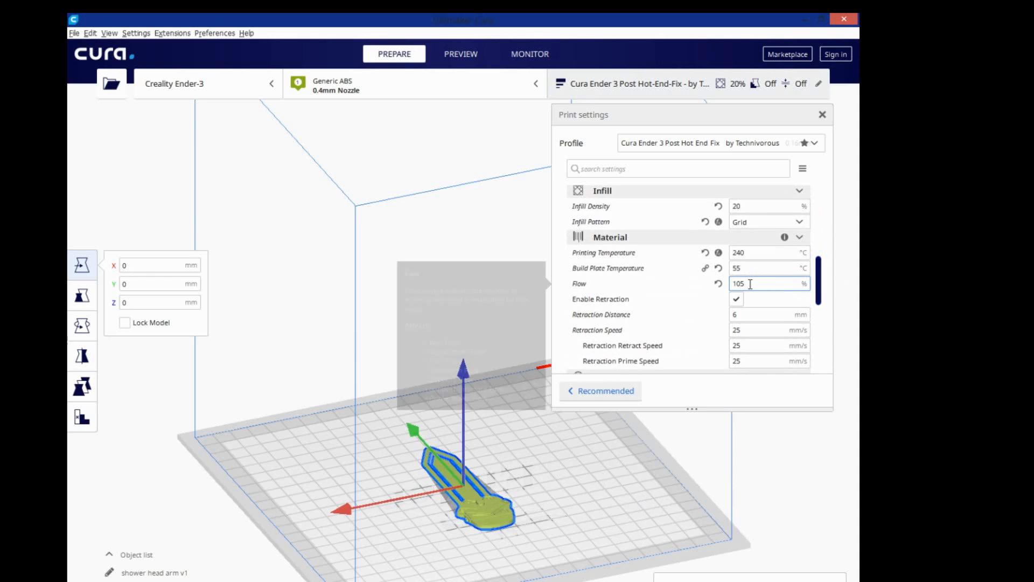
pyautogui.doubleClick(752, 281)
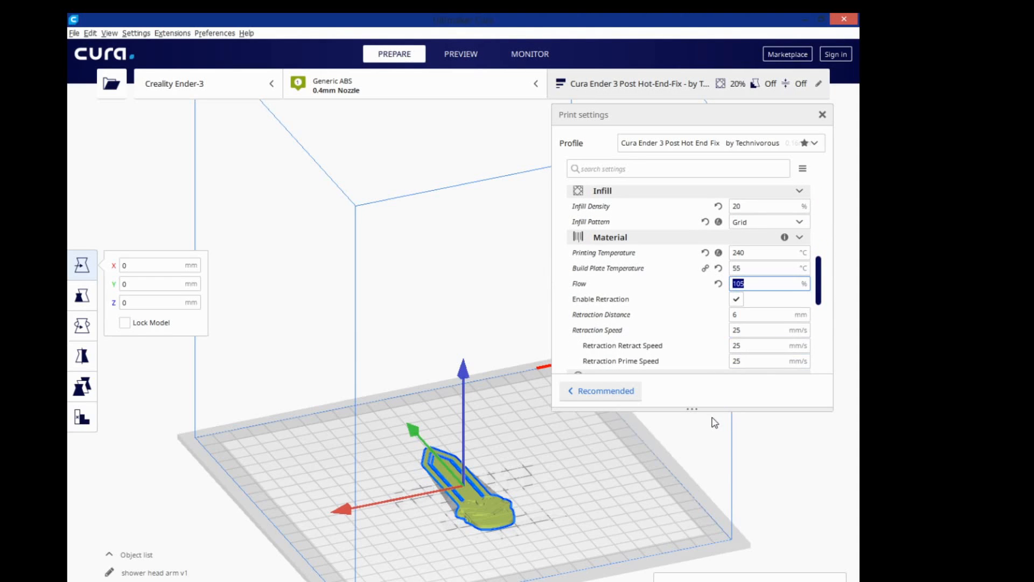
pyautogui.write('99')
pyautogui.scroll(-3, 738, 329)
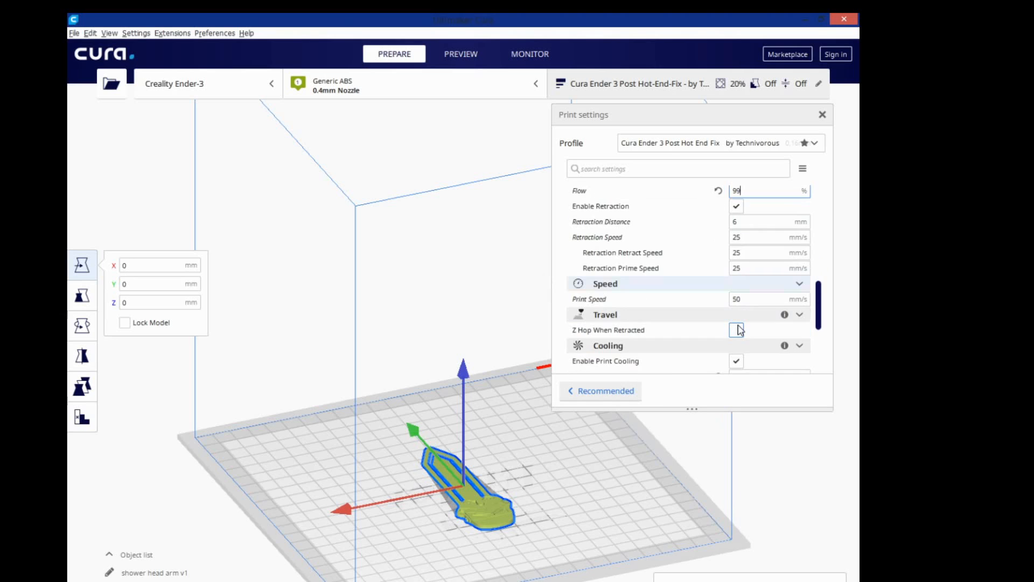
pyautogui.scroll(-5, 738, 329)
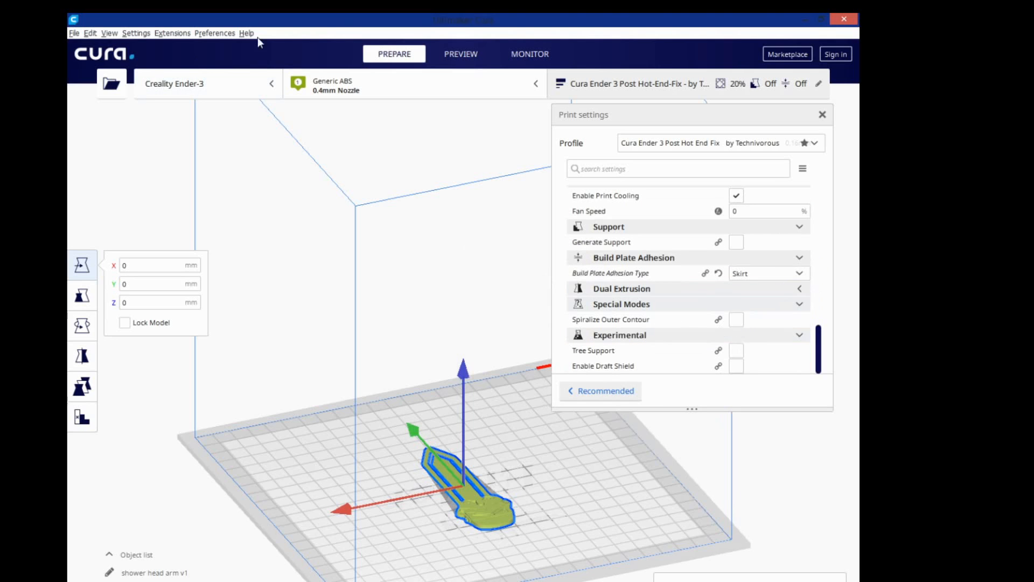
# Add the Display Filename And Layer On LCD post-processing script with the display text "PETG Print"
pyautogui.click(214, 34)
pyautogui.moveTo(173, 34)
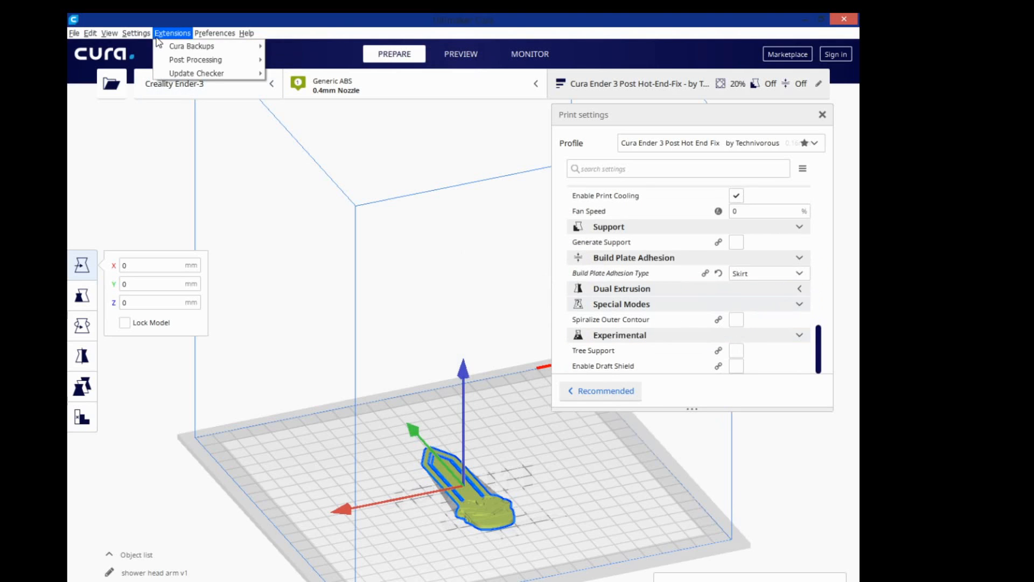
pyautogui.moveTo(195, 59)
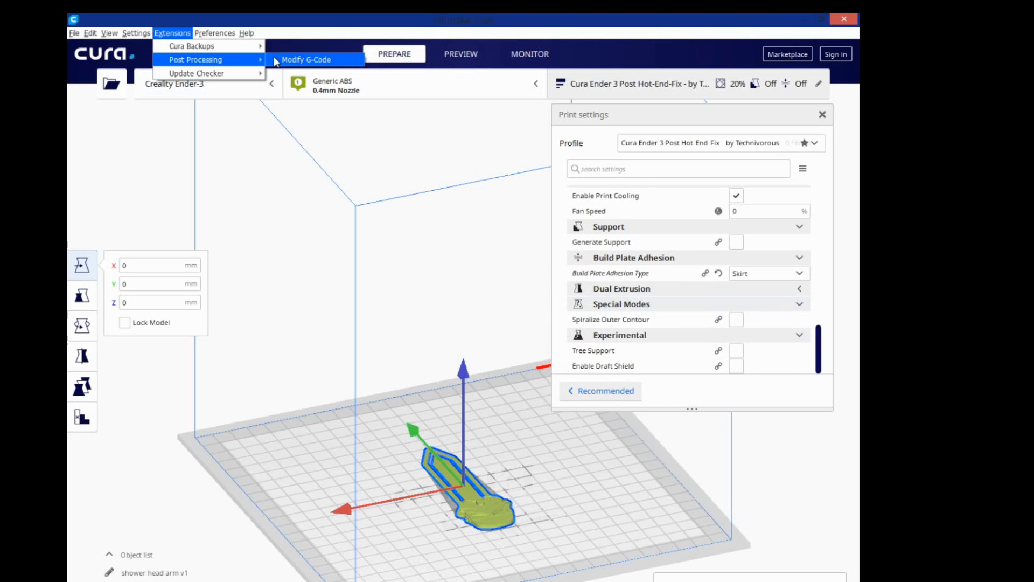
pyautogui.click(275, 59)
pyautogui.click(296, 200)
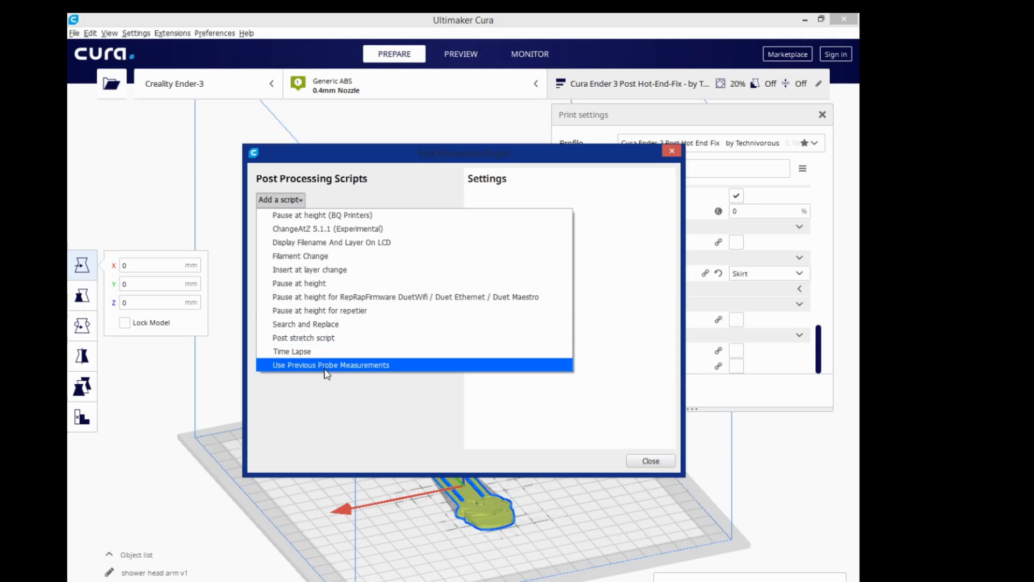
pyautogui.click(351, 245)
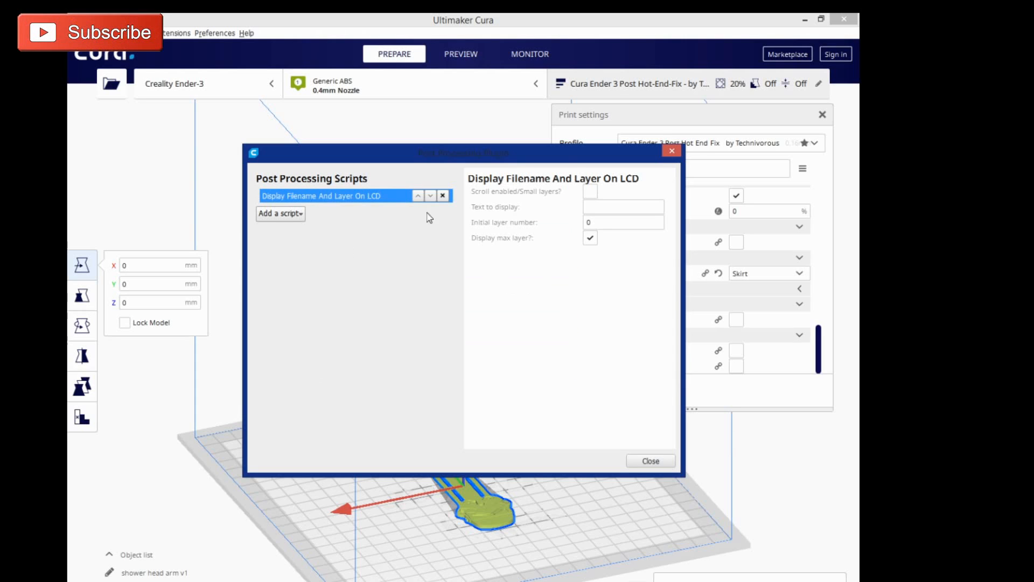
pyautogui.click(598, 207)
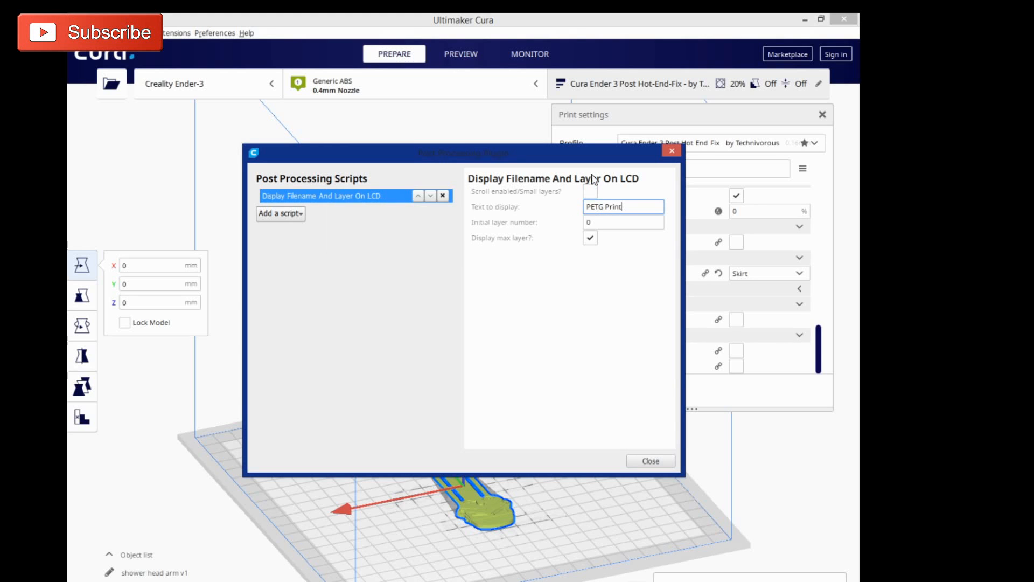
pyautogui.click(589, 222)
pyautogui.click(649, 462)
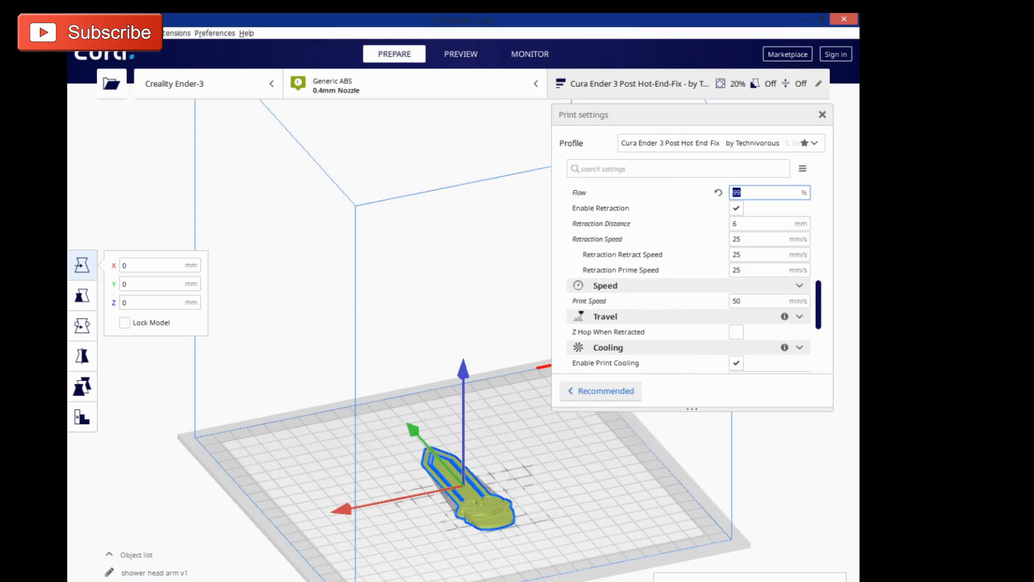
pyautogui.press('Return')
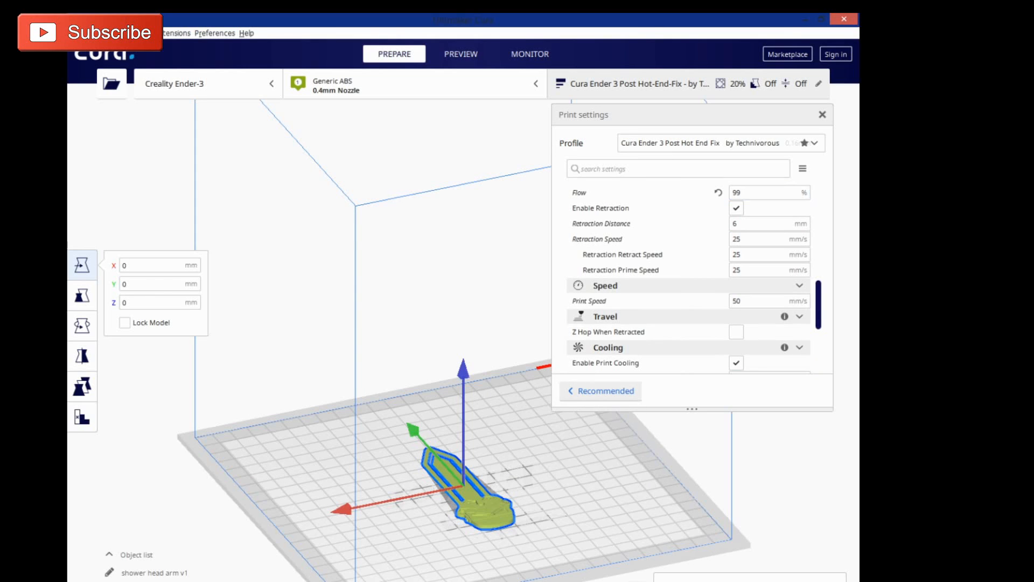
# Start pre-heating the Creality Ender-3's extruder to 240 °C and its build plate to 55 °C
pyautogui.click(527, 56)
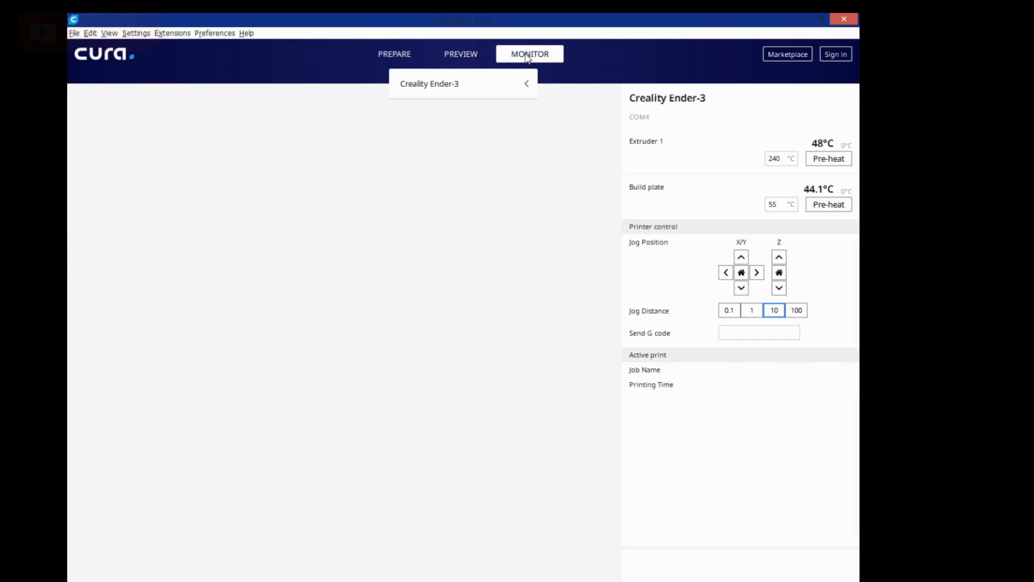
pyautogui.click(829, 161)
pyautogui.click(828, 205)
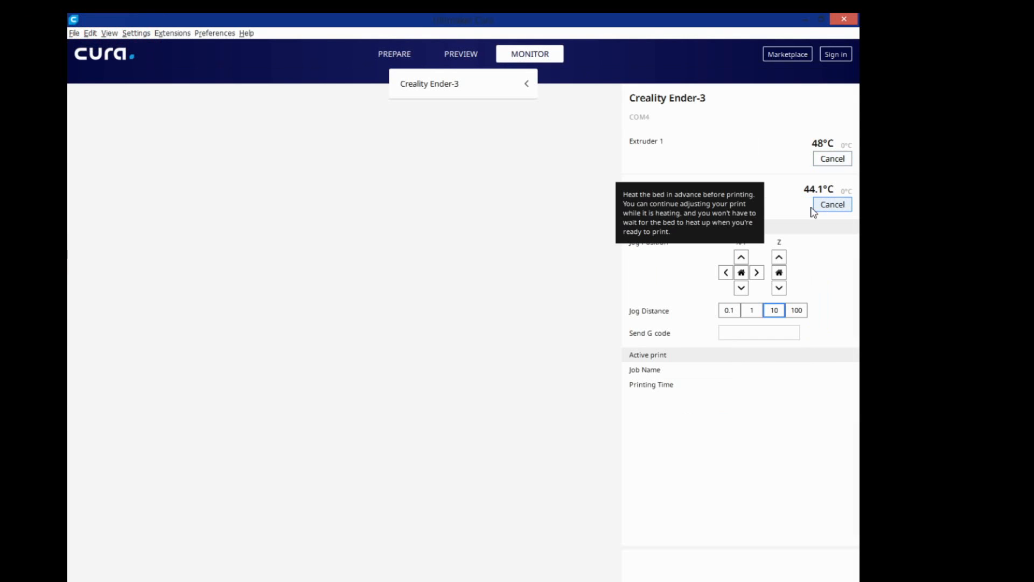
# Preview the sliced stormtrooper bookmark in layer view and close the Post Processing Scripts window
pyautogui.click(463, 50)
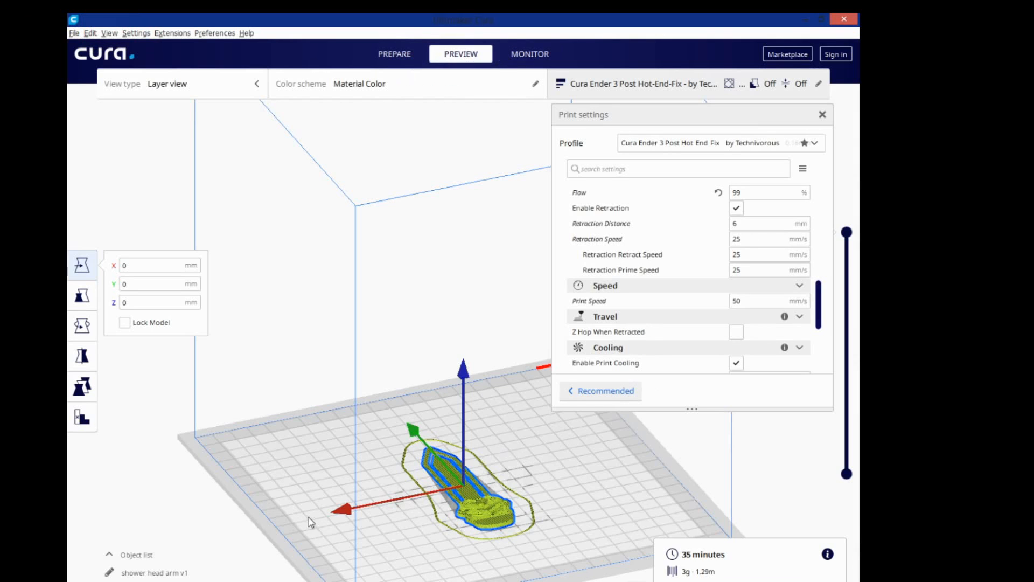
pyautogui.moveTo(309, 518); pyautogui.dragTo(613, 525, button='right')
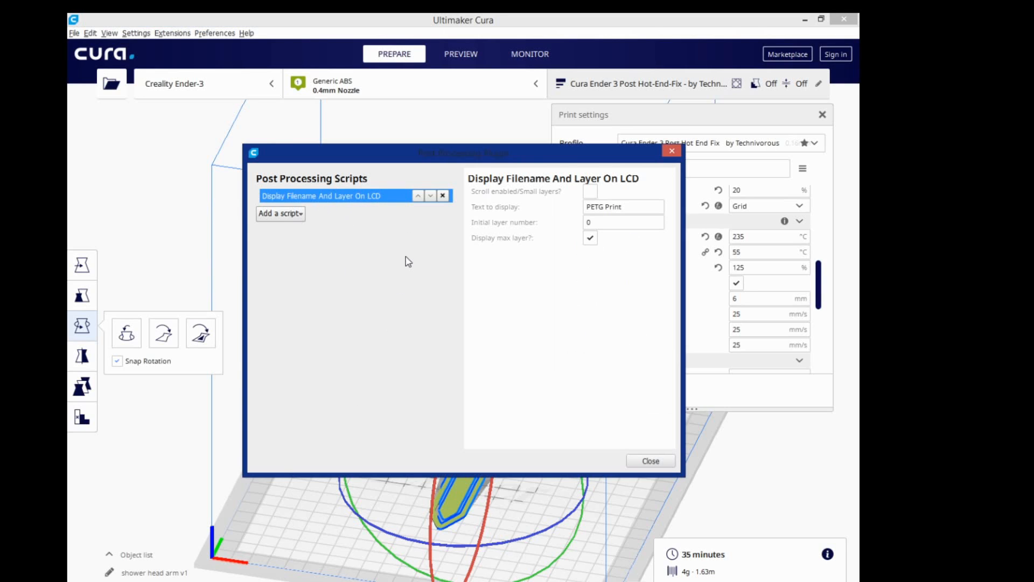
pyautogui.click(672, 152)
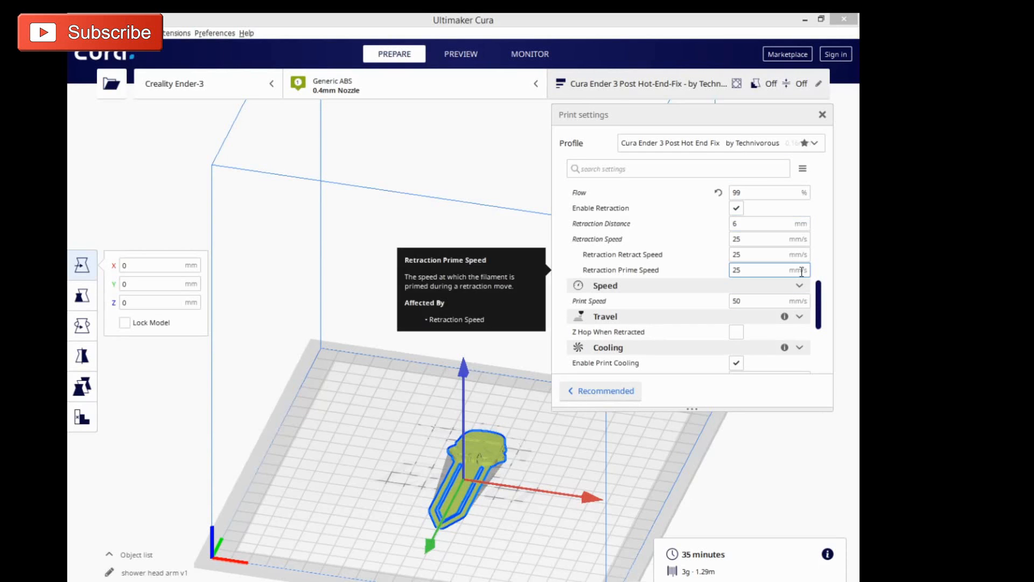
# Open the setting visibility preferences from the Quality category and search the settings for "small"
pyautogui.moveTo(819, 305); pyautogui.dragTo(820, 174)
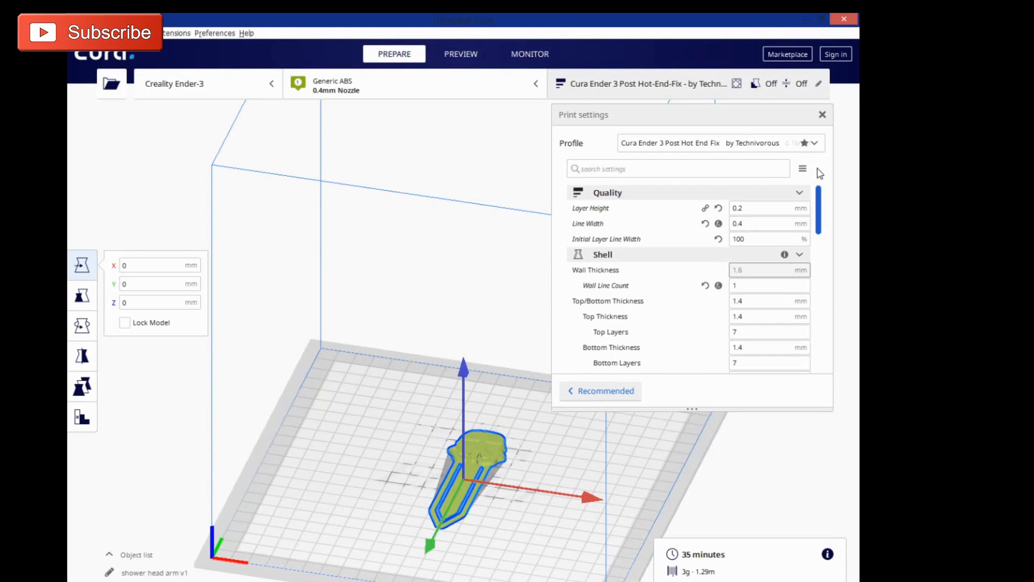
pyautogui.click(785, 193)
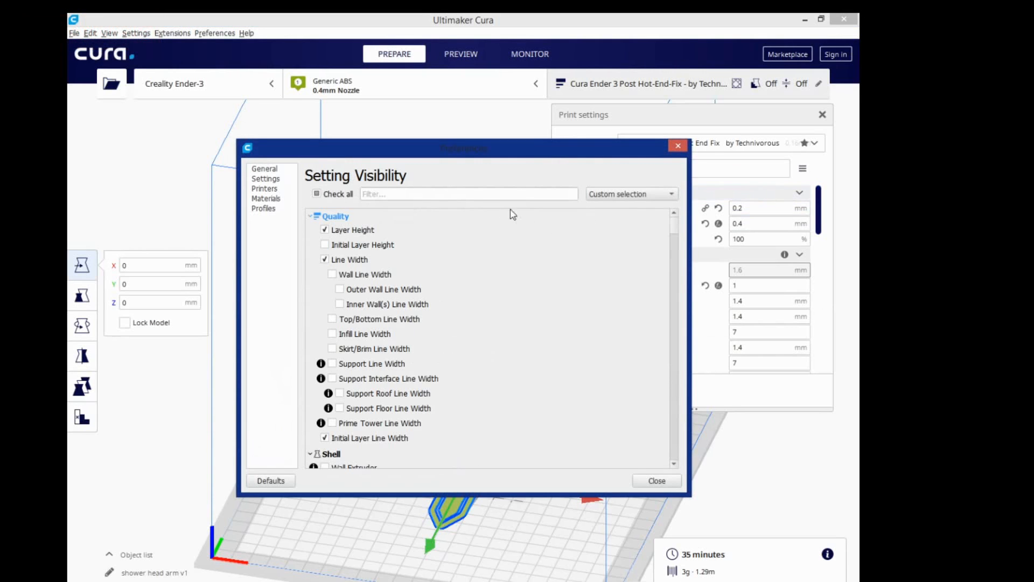
pyautogui.click(445, 192)
pyautogui.write('small')
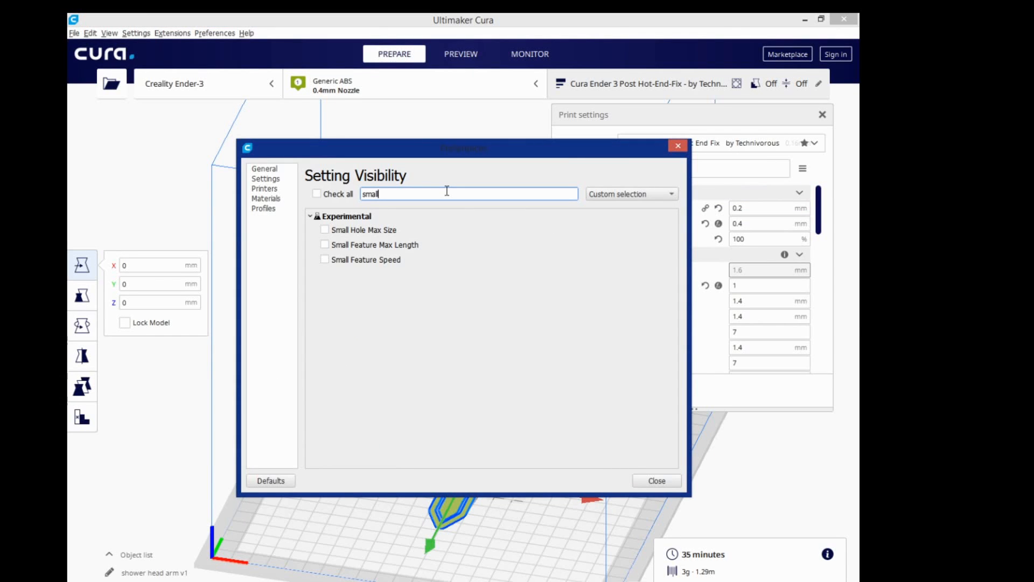
# Search the setting visibility list for "print" and extend the filter to "print small"
pyautogui.press('BackSpace')
pyautogui.press('BackSpace')
pyautogui.press('BackSpace')
pyautogui.press('BackSpace')
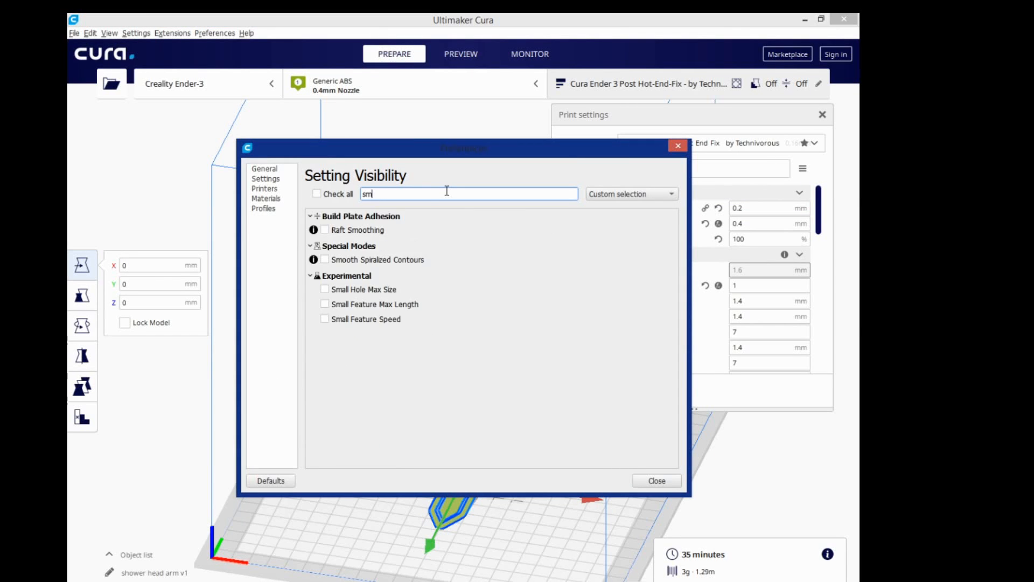
pyautogui.write('print')
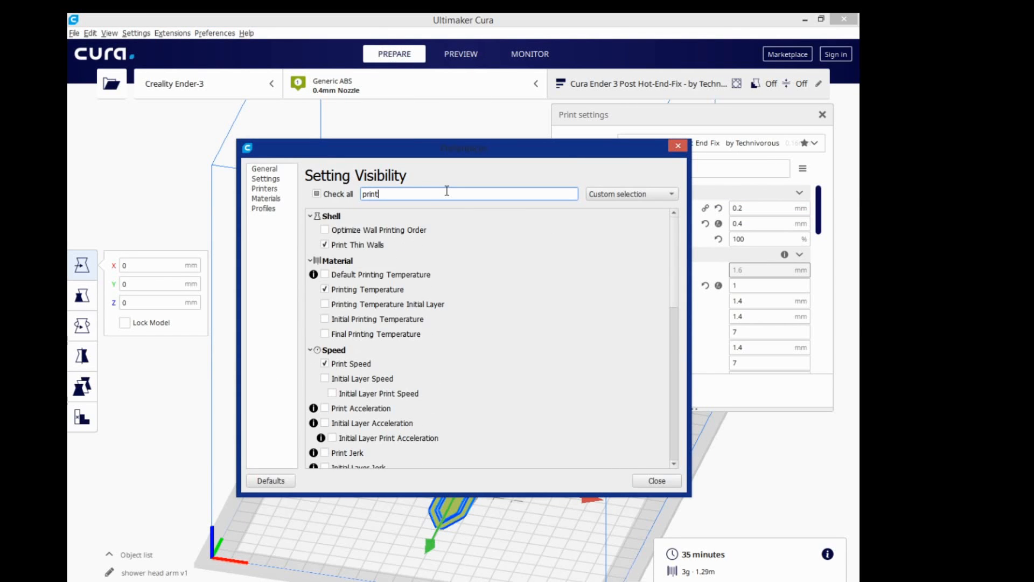
pyautogui.write(' small')
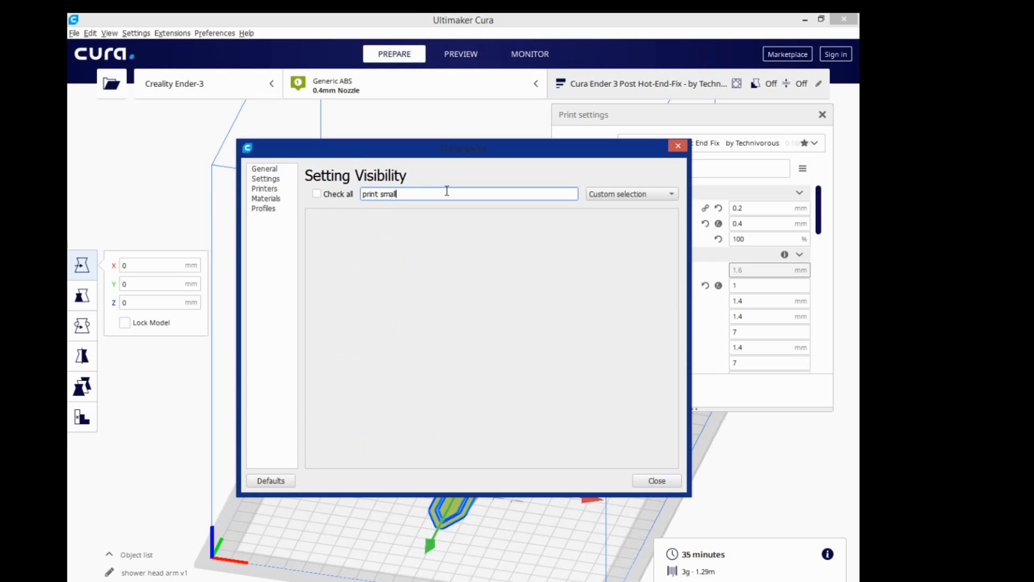
# Replace the setting visibility filter with "slowe" to look for slower-printing options
pyautogui.press('BackSpace')
pyautogui.press('BackSpace')
pyautogui.press('BackSpace')
pyautogui.press('BackSpace')
pyautogui.press('BackSpace')
pyautogui.press('BackSpace')
pyautogui.press('BackSpace')
pyautogui.press('BackSpace')
pyautogui.press('BackSpace')
pyautogui.press('BackSpace')
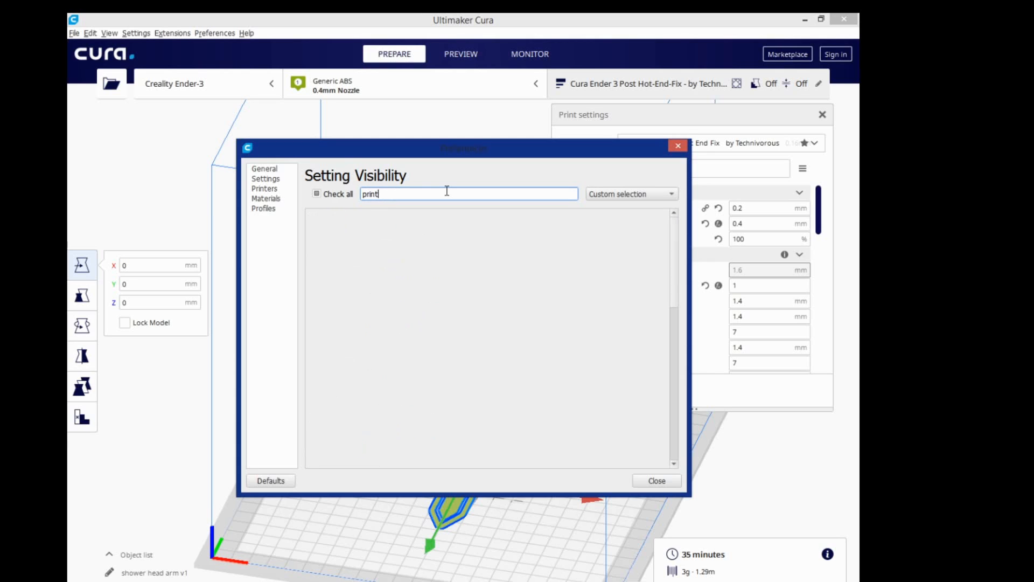
pyautogui.write('slowe')
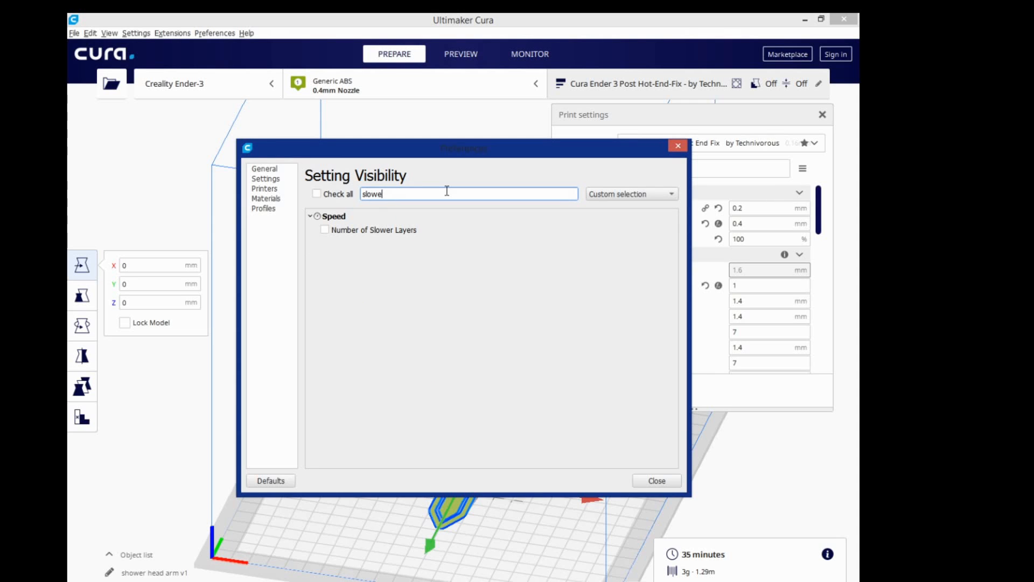
# Search the setting visibility list for "small" again, clear the filter and close the preferences
pyautogui.press('BackSpace')
pyautogui.press('BackSpace')
pyautogui.press('BackSpace')
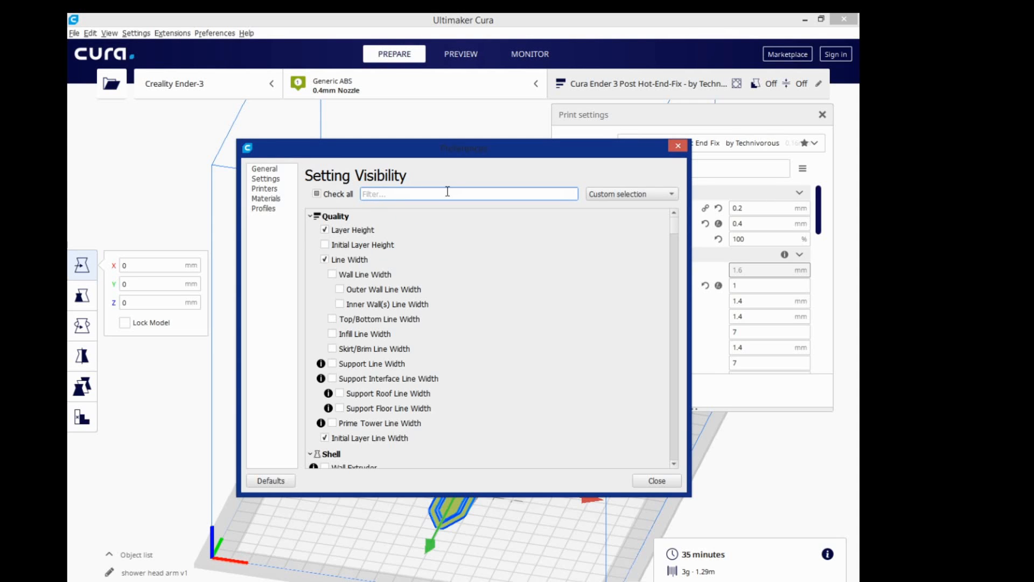
pyautogui.write('small')
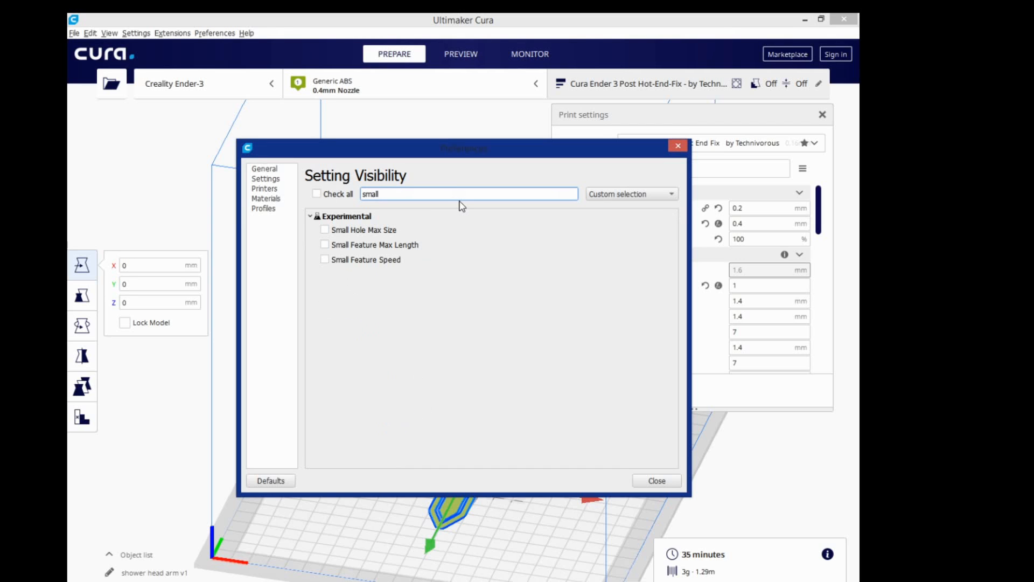
pyautogui.press('BackSpace')
pyautogui.press('BackSpace')
pyautogui.press('BackSpace')
pyautogui.press('BackSpace')
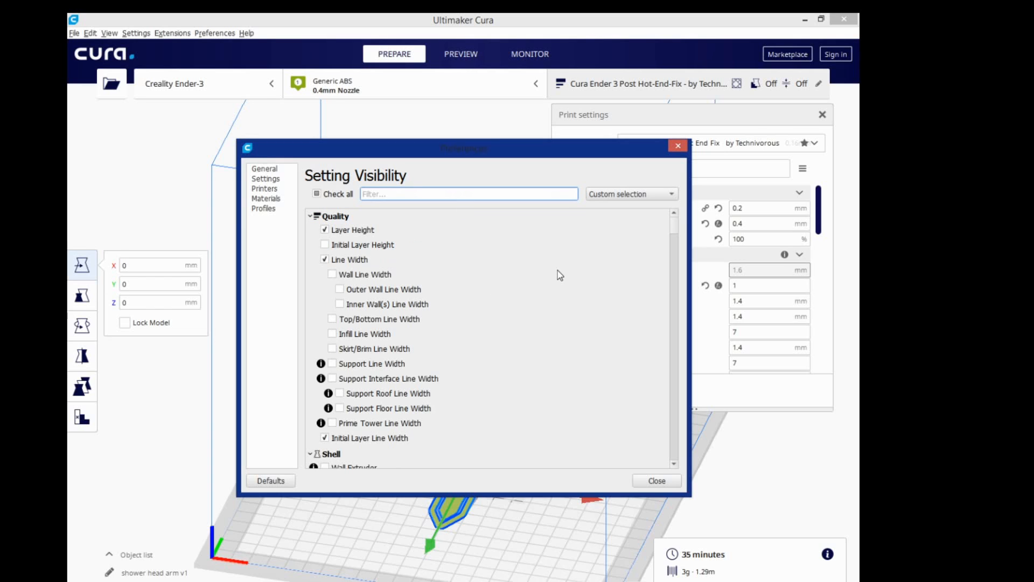
pyautogui.click(678, 146)
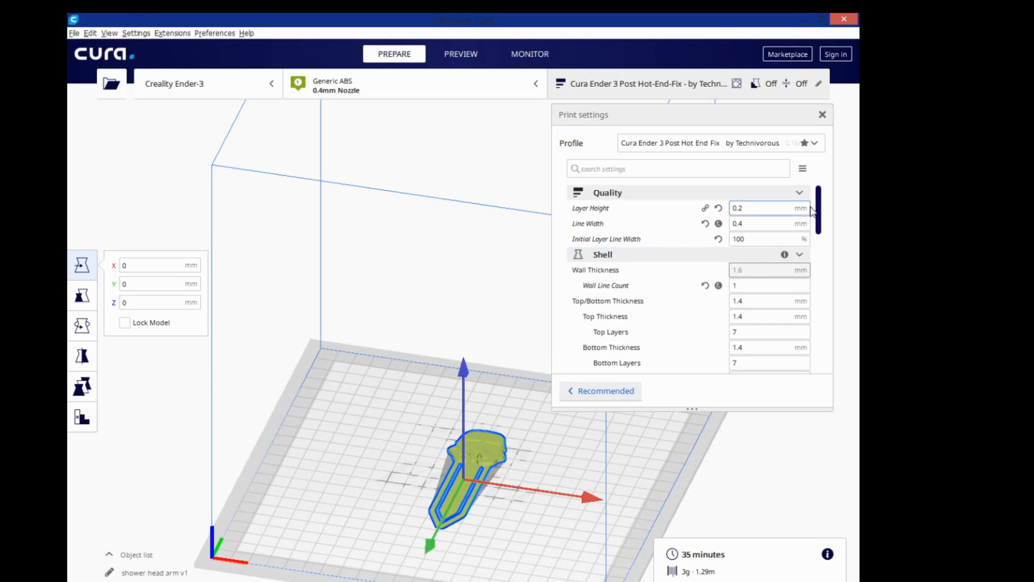
# Try Horizontal Expansion values of 1 and .13 mm in the Shell settings and clear the value
pyautogui.moveTo(812, 211); pyautogui.dragTo(830, 255)
pyautogui.click(743, 234)
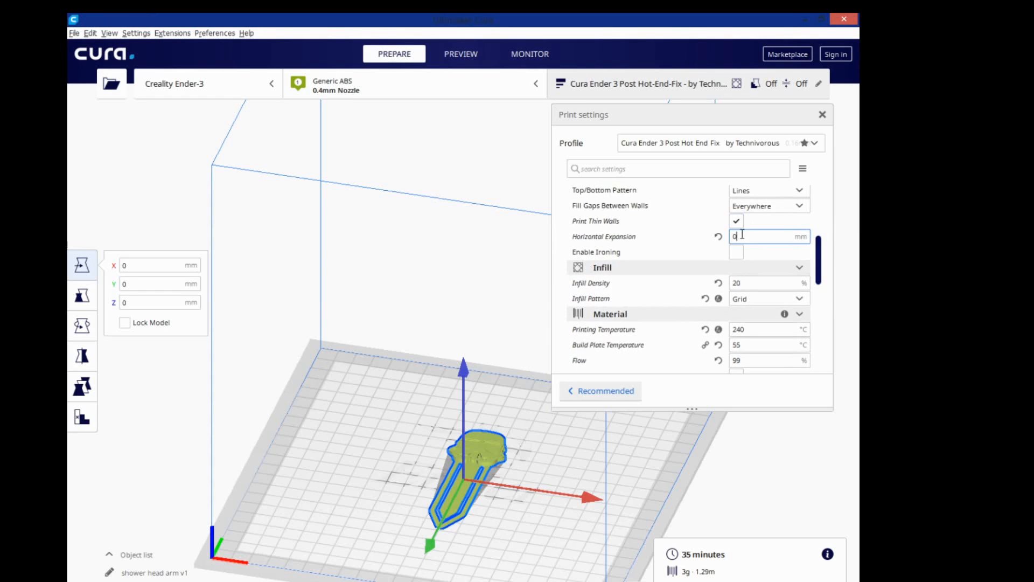
pyautogui.press('BackSpace')
pyautogui.write('1')
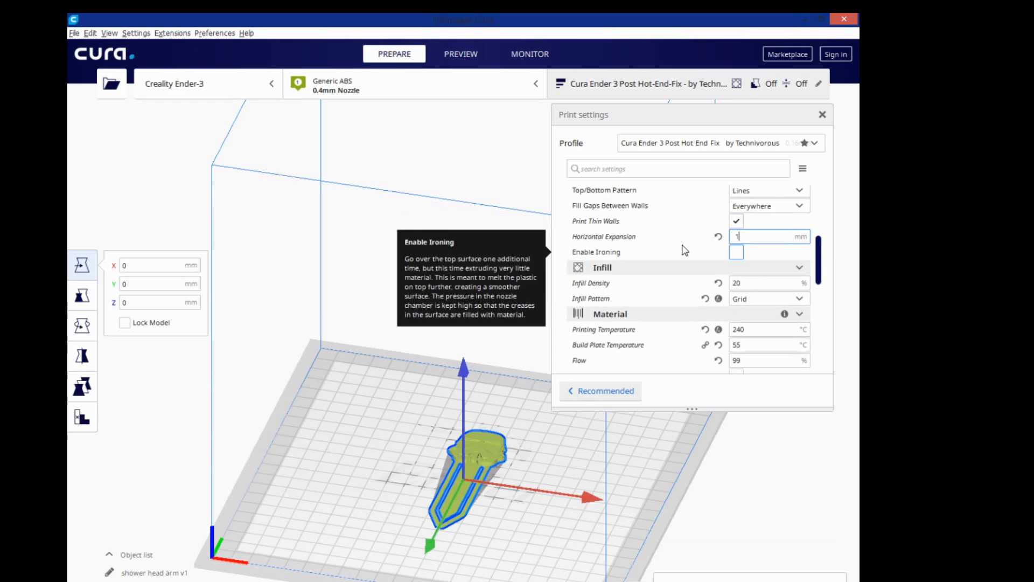
pyautogui.press('BackSpace')
pyautogui.write('.13')
pyautogui.press('BackSpace')
pyautogui.press('BackSpace')
pyautogui.press('BackSpace')
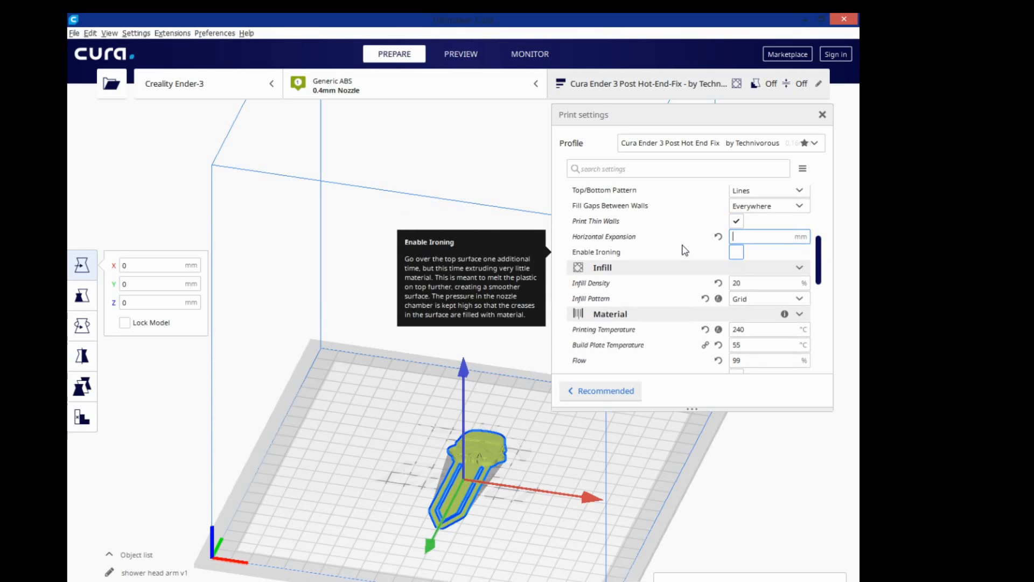